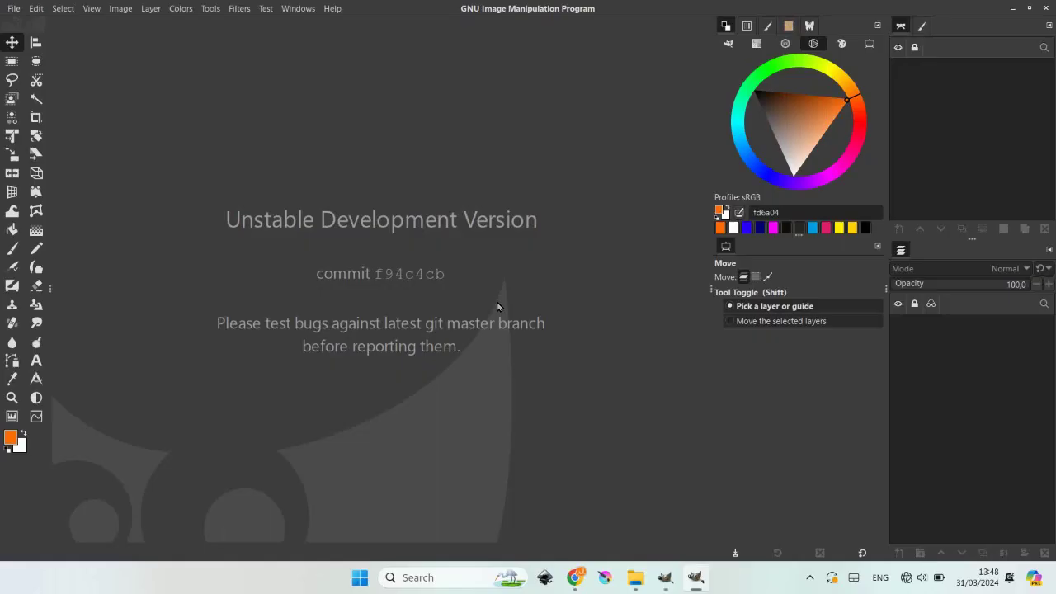
- Create a 2001×1984 px white image and add a transparent layer named 'warna'
left_click(15, 10)
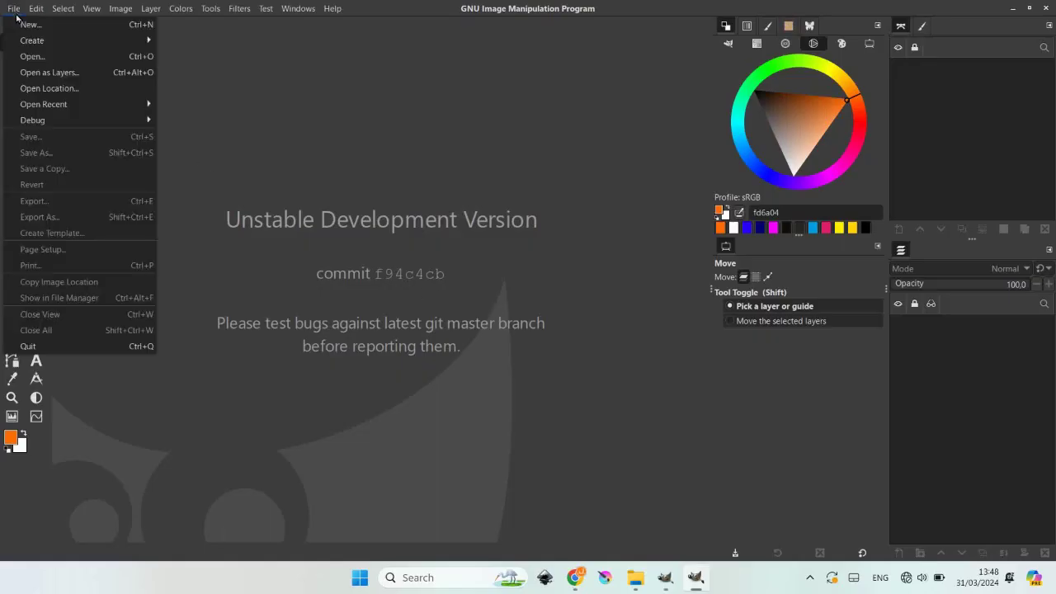
left_click(33, 25)
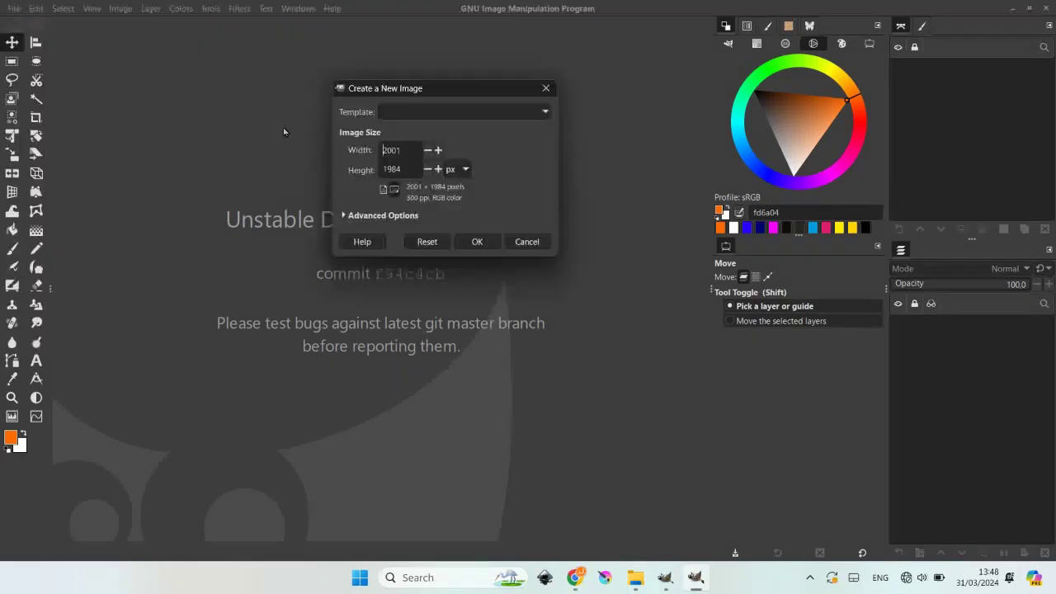
left_click(477, 240)
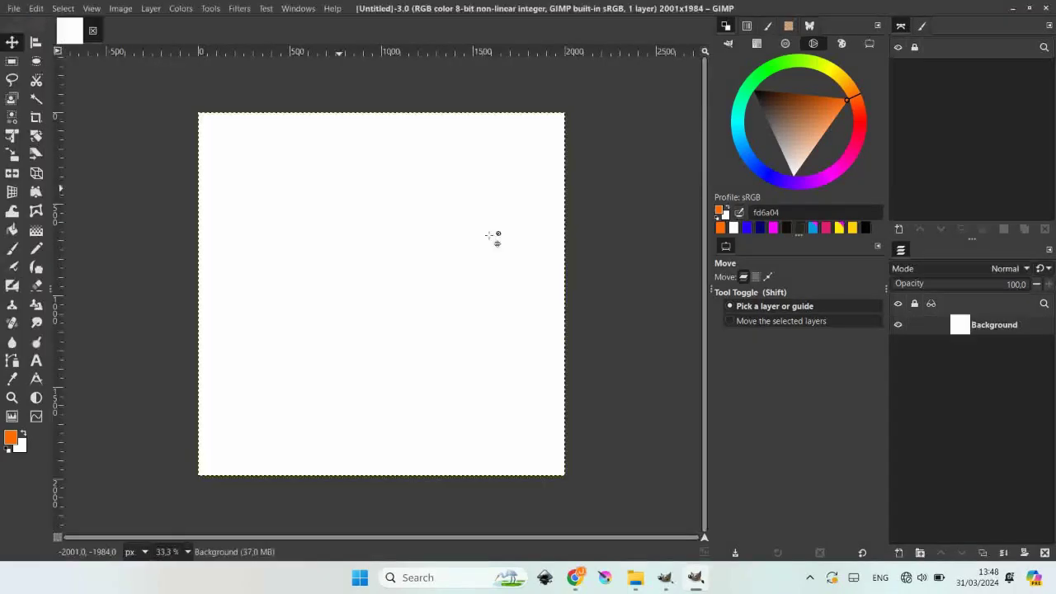
left_click(899, 553)
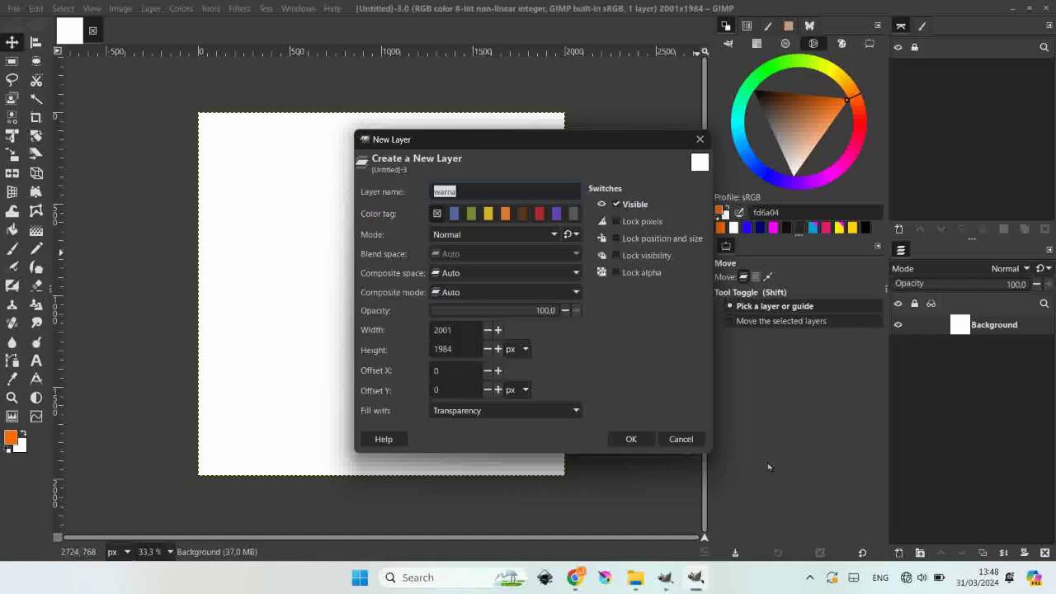
left_click(613, 440)
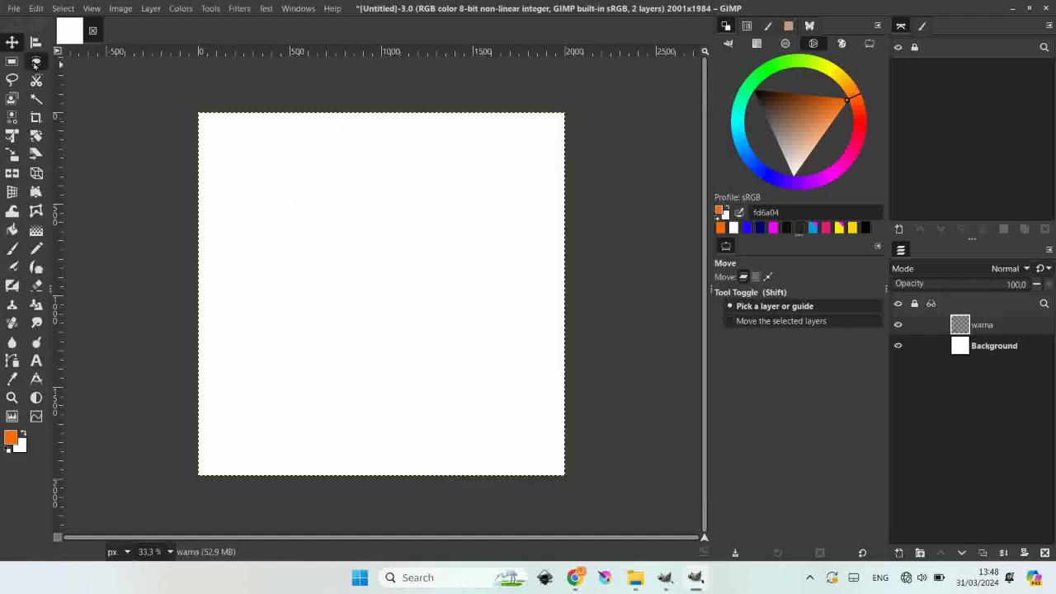
- On the warna layer, select a 1254 px circle and fill it with orange
left_click(36, 60)
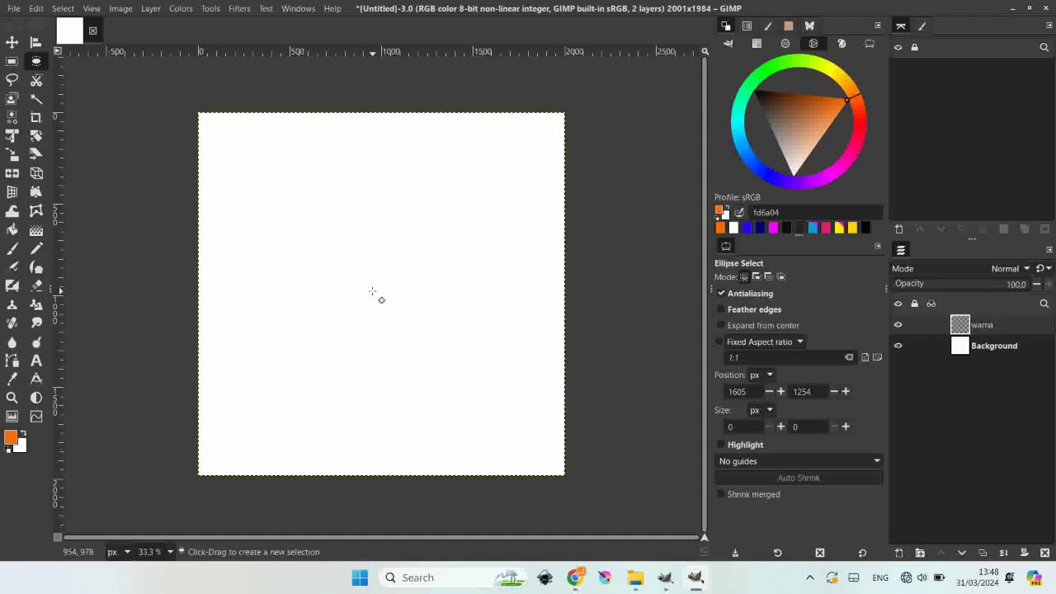
left_click_drag(372, 291, 458, 176)
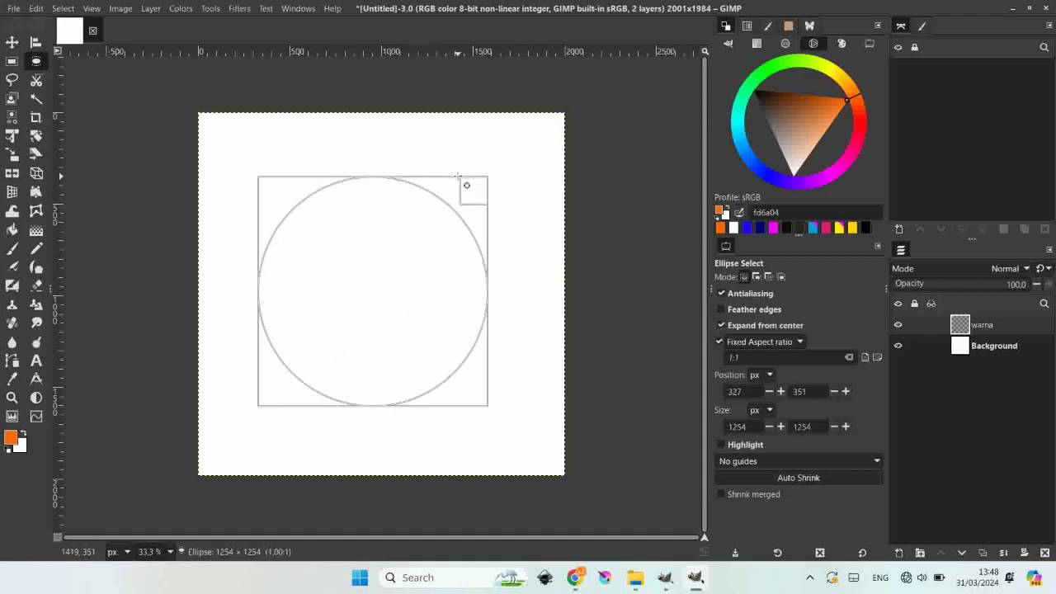
left_click_drag(458, 175, 461, 177)
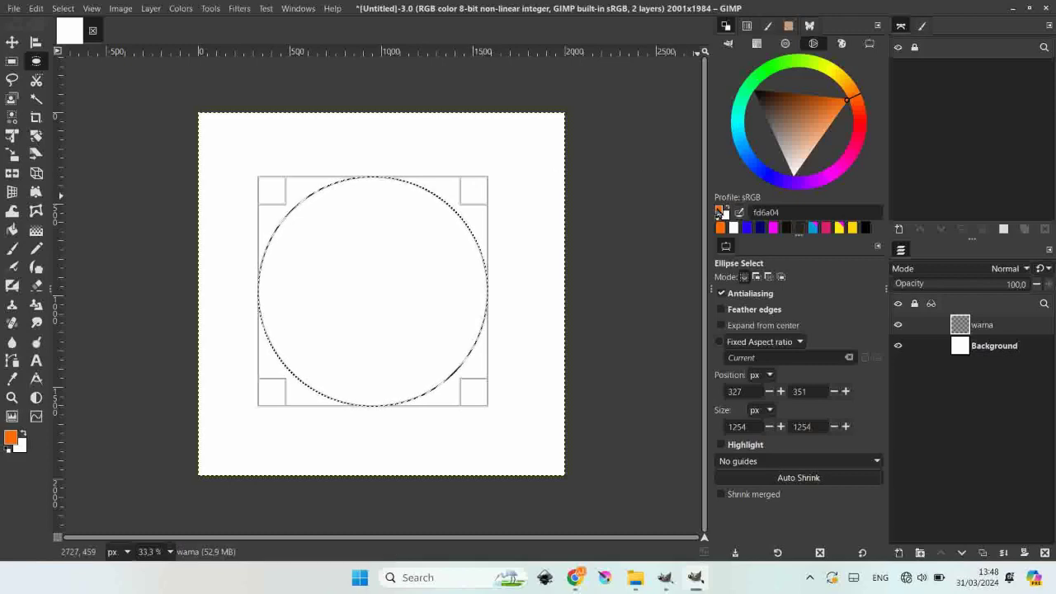
left_click_drag(718, 210, 400, 288)
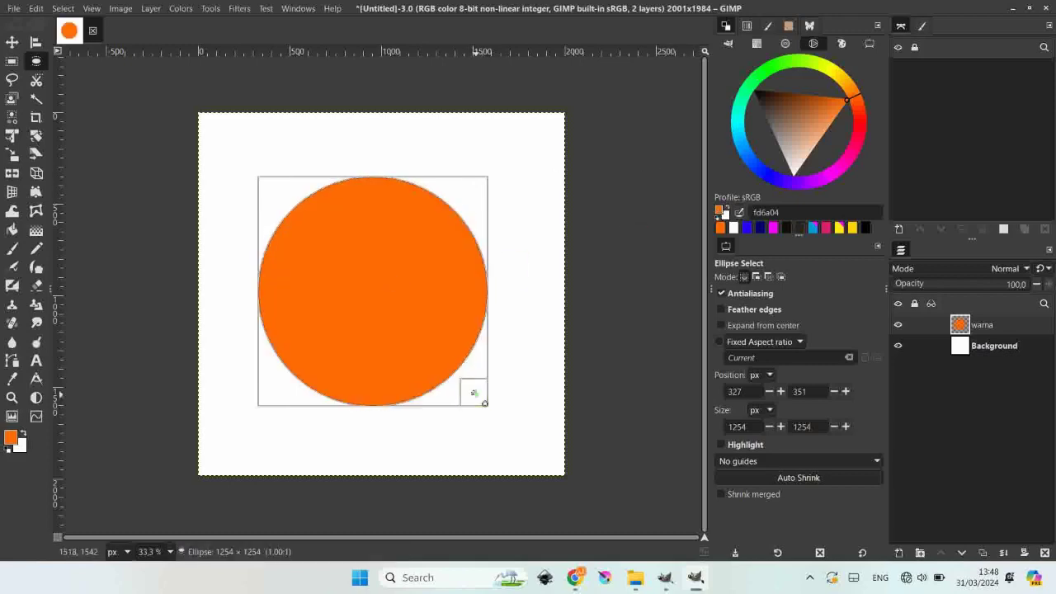
- Shrink the selection to a centred 960 px circle and clear it, leaving an orange ring
left_click_drag(474, 392, 438, 365)
right_click(339, 256)
mouse_move(380, 283)
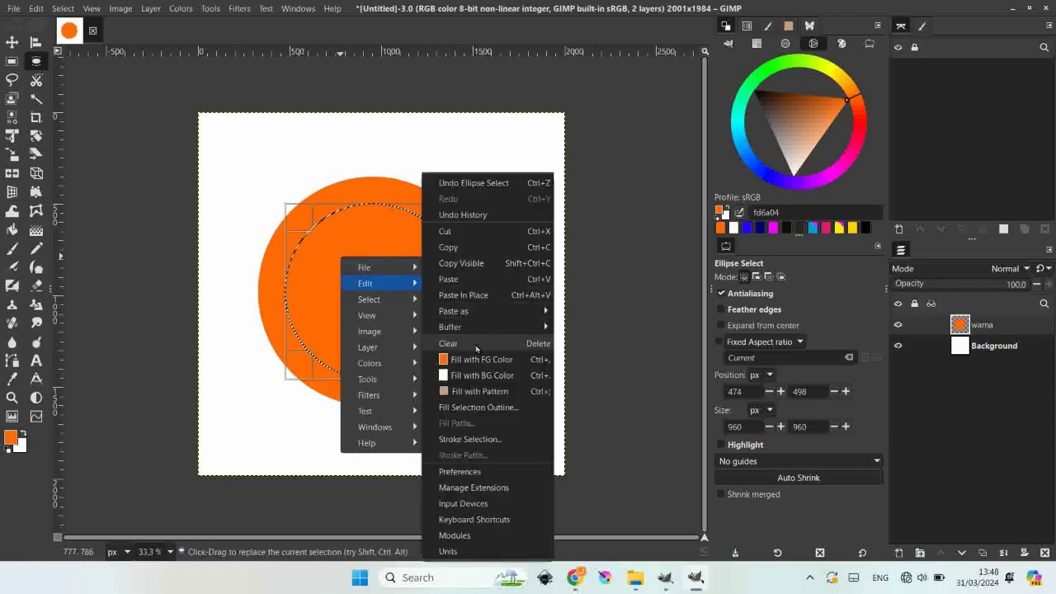
left_click(476, 347)
left_click(501, 253)
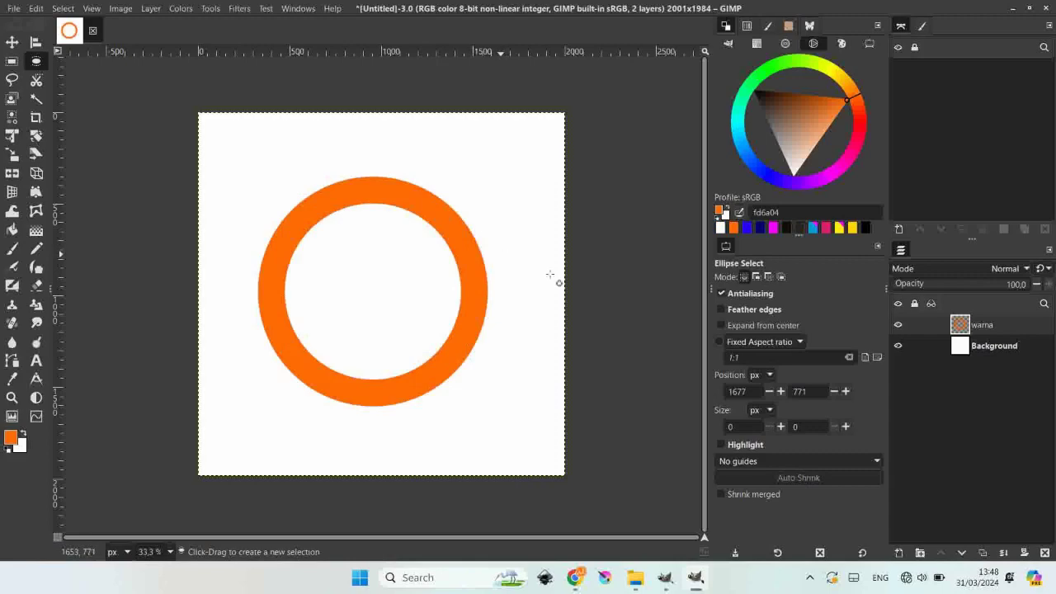
left_click(898, 552)
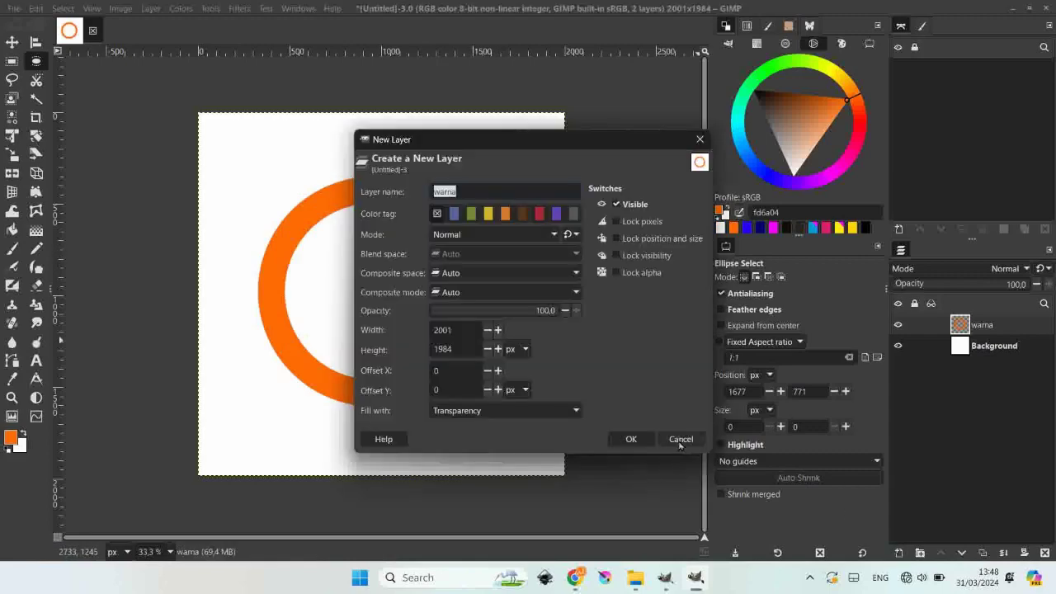
- On new layer warna #1, fill a 150×972 px orange bar below the ring's right edge
left_click(633, 439)
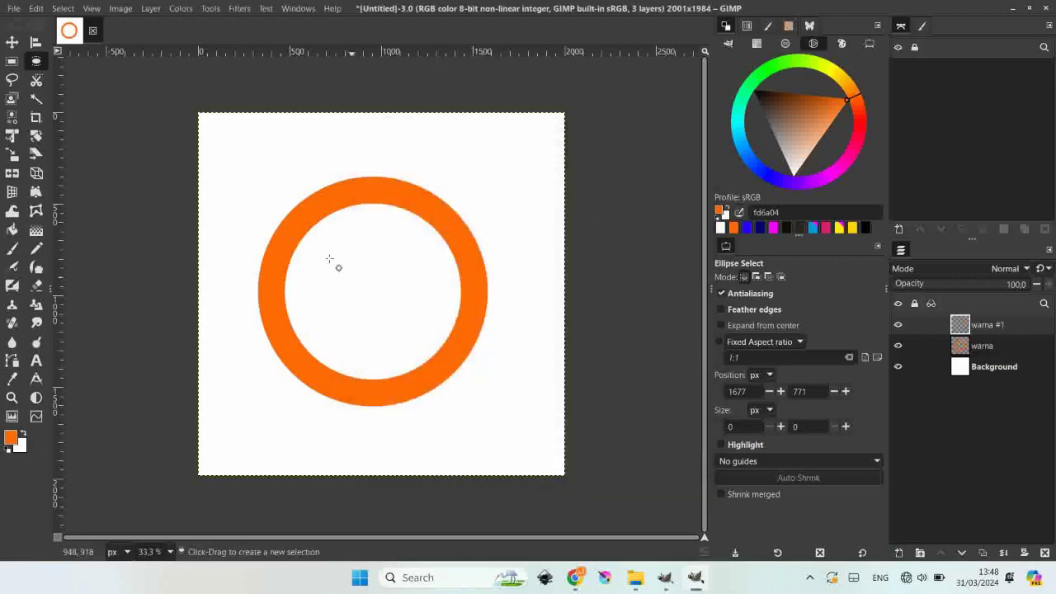
left_click(15, 62)
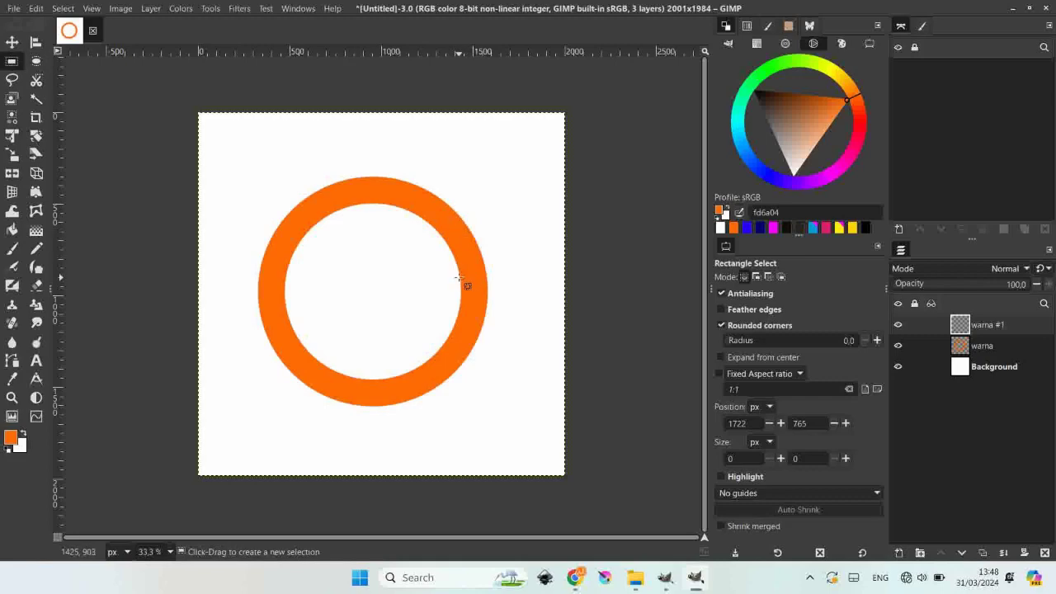
left_click_drag(460, 278, 489, 472)
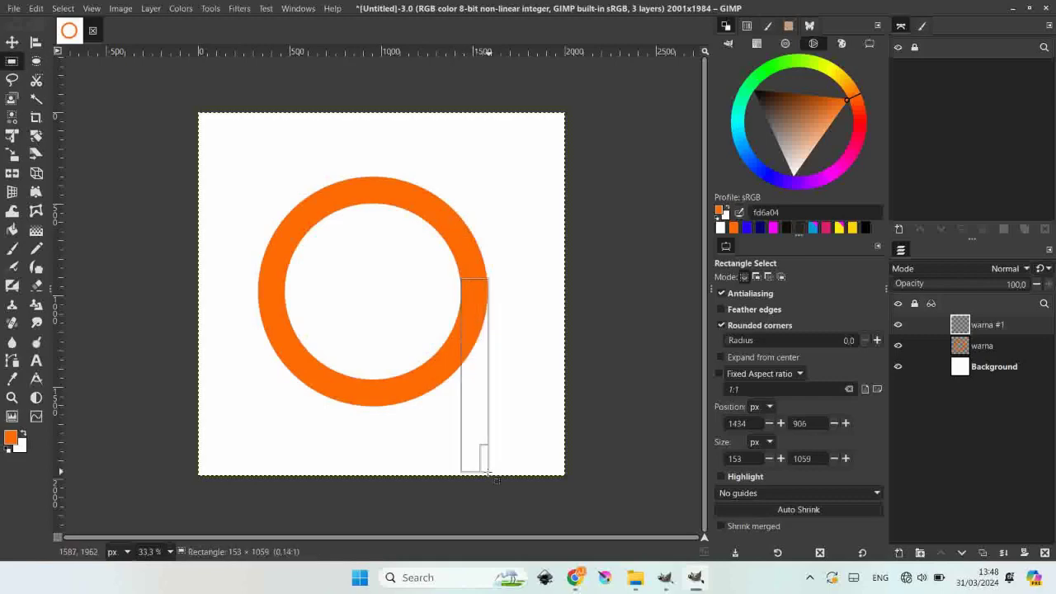
left_click_drag(497, 480, 496, 465)
mouse_move(719, 211)
left_mouse_down()
mouse_move(546, 354)
mouse_move(474, 386)
left_mouse_up()
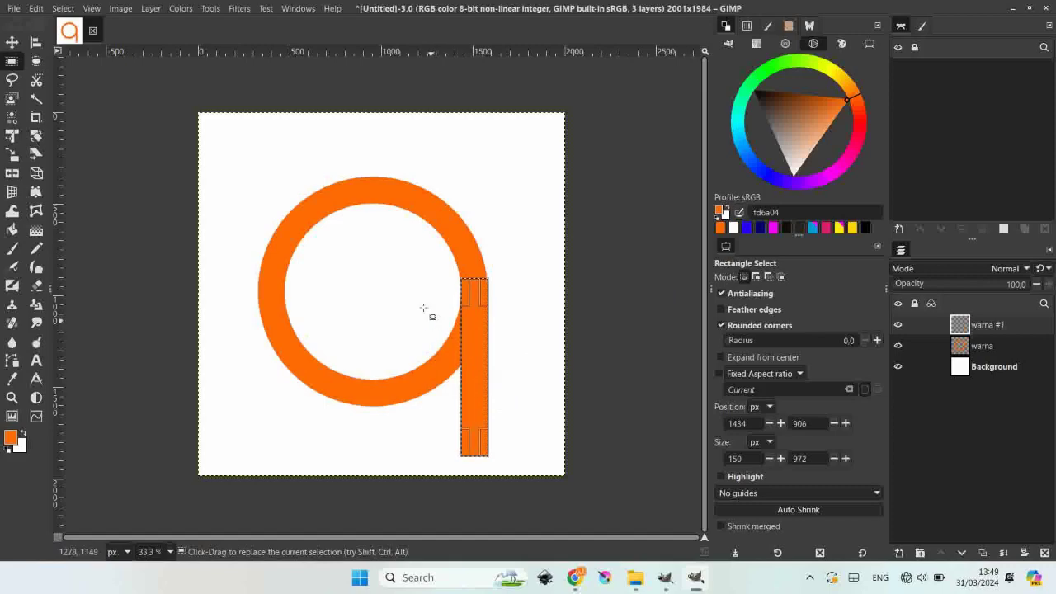
key("ctrl+shift+a")
- Move the orange bar into the ring's centre and crop its layer to content
key("m")
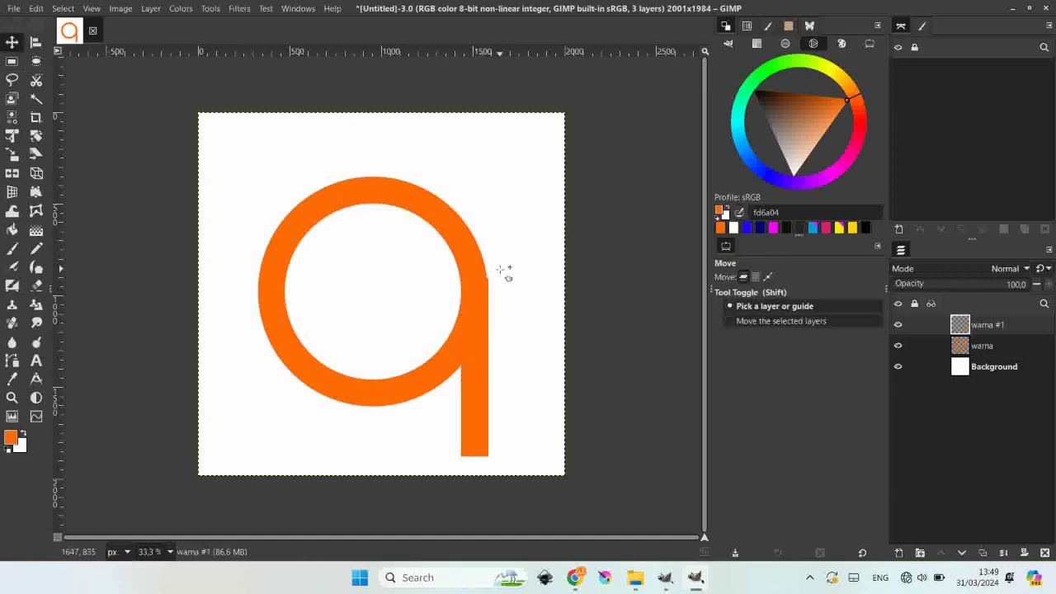
left_click_drag(483, 350, 390, 258)
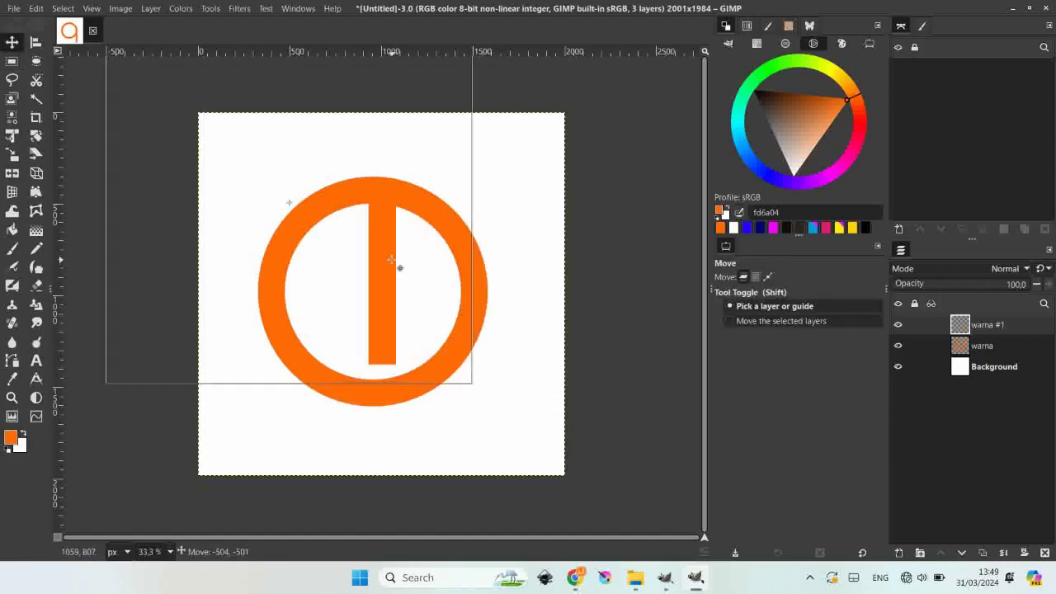
left_click(152, 12)
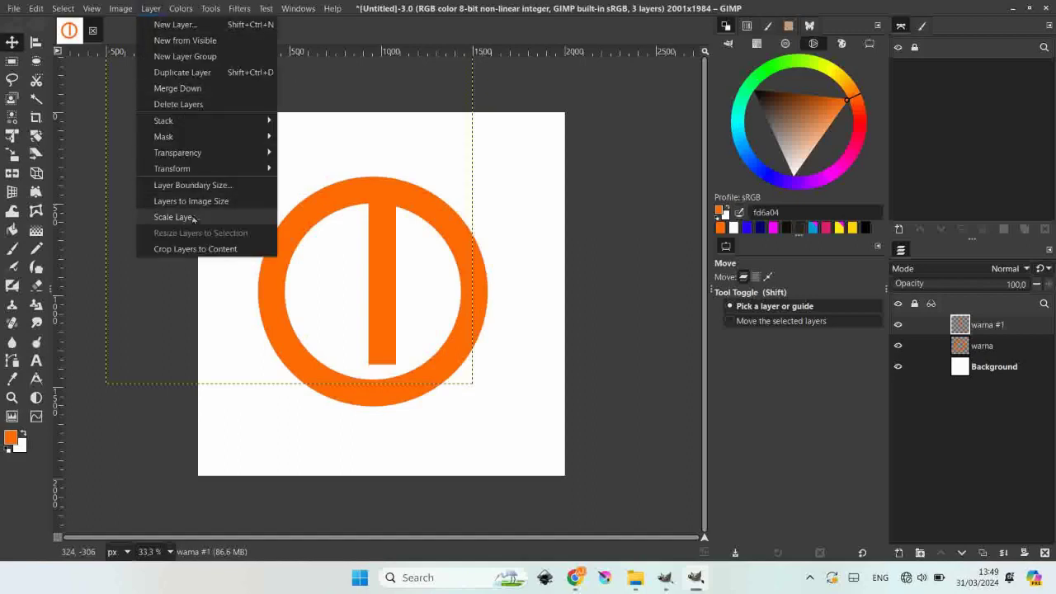
left_click(195, 250)
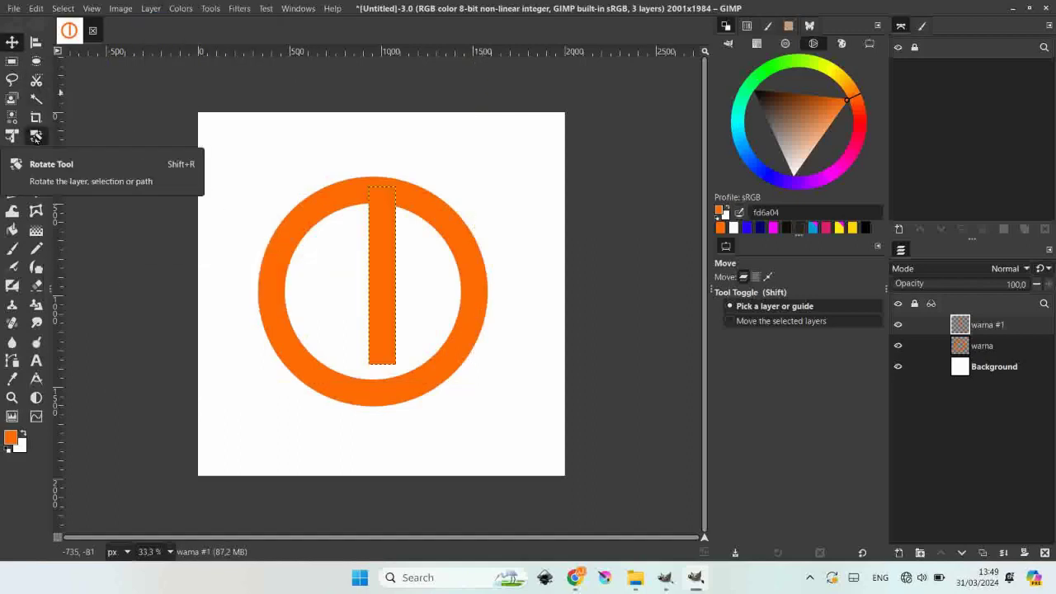
- Rotate the bar −45° into a diagonal slash and nudge it left and down
left_click(35, 136)
left_click_drag(426, 365, 542, 292)
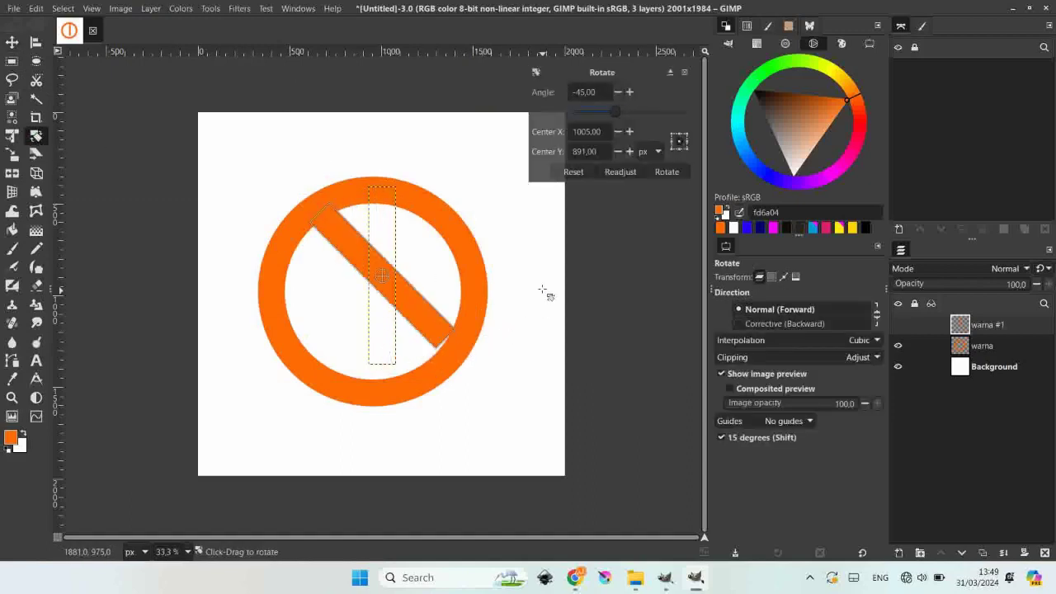
left_click(667, 171)
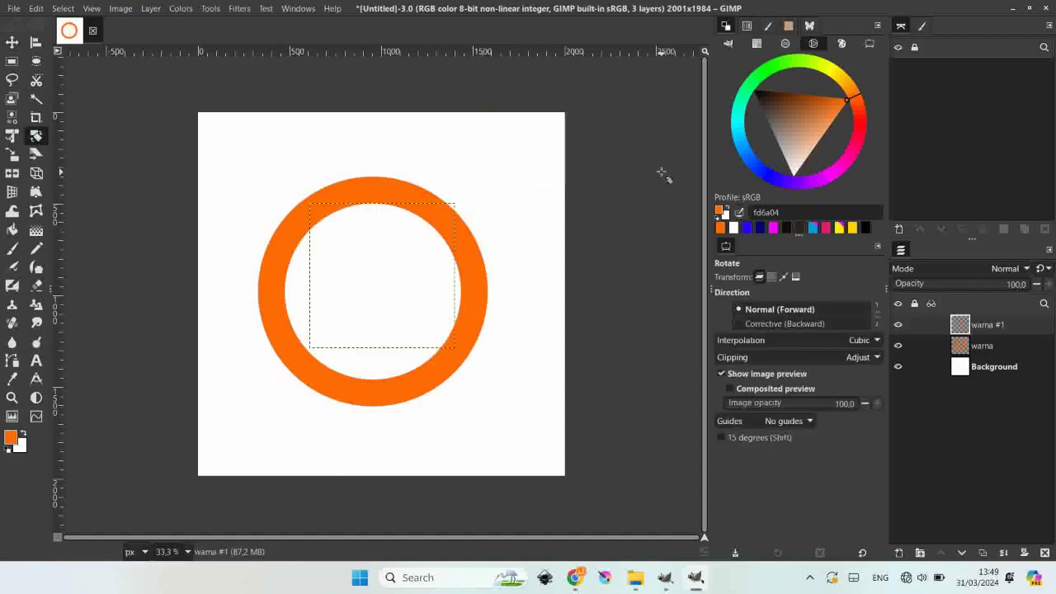
left_click(12, 42)
left_click_drag(318, 247, 352, 266)
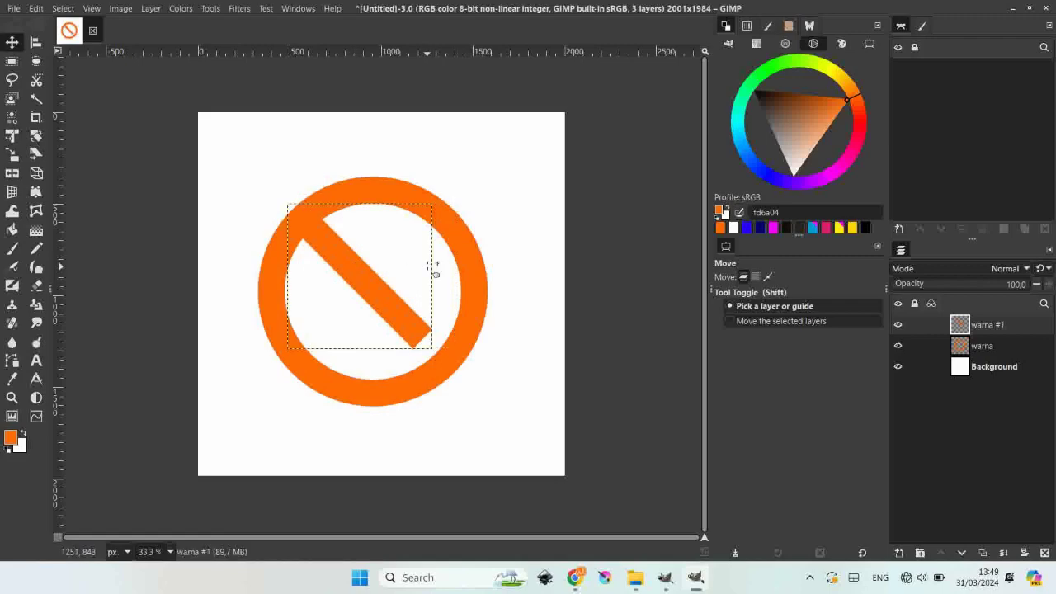
- Duplicate the diagonal bar as warna #2, flip it horizontally, and cross it over the original
mouse_move(982, 346)
left_click(982, 557)
left_click_drag(344, 264, 402, 265)
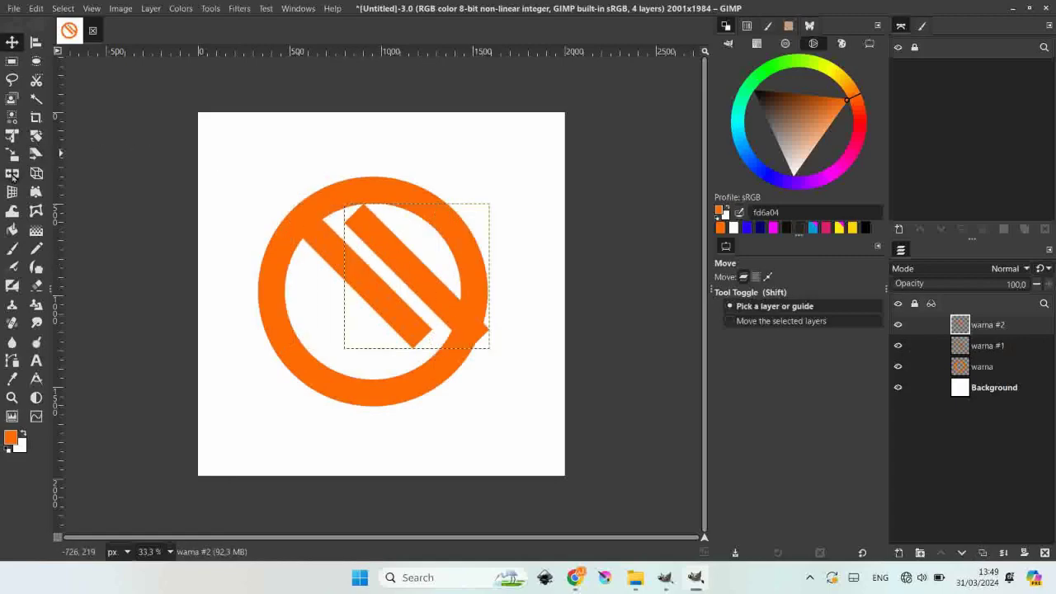
left_click(13, 174)
left_click(441, 252)
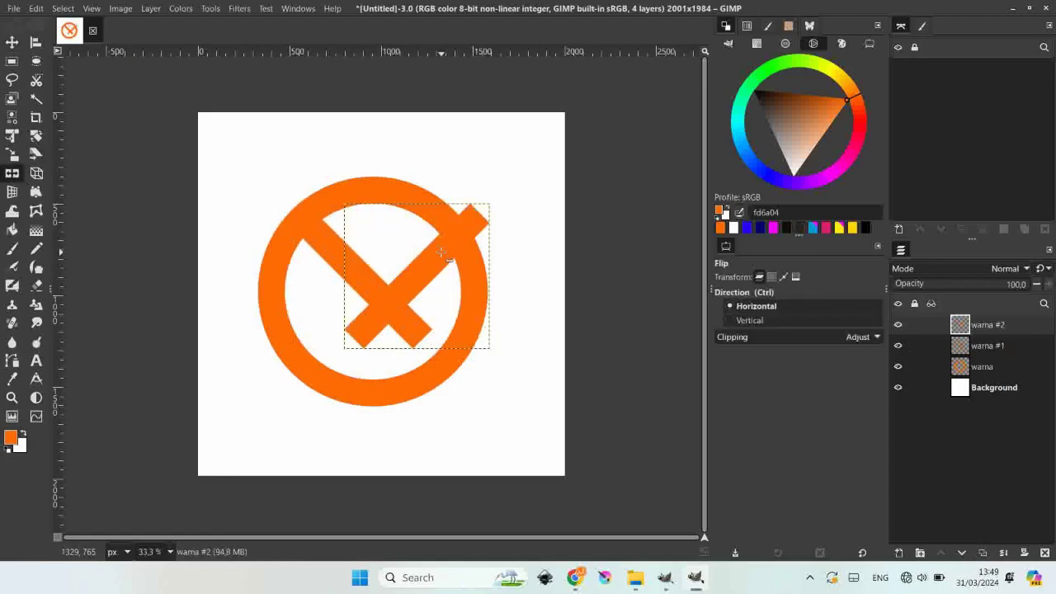
left_click(13, 42)
left_click_drag(429, 265, 369, 261)
left_click(987, 347)
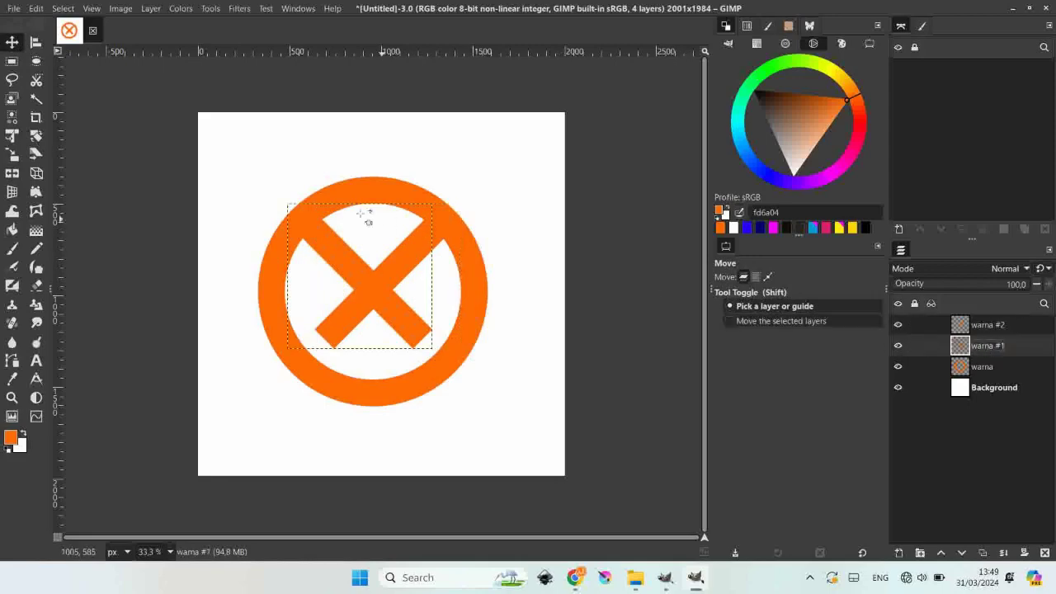
left_click(11, 61)
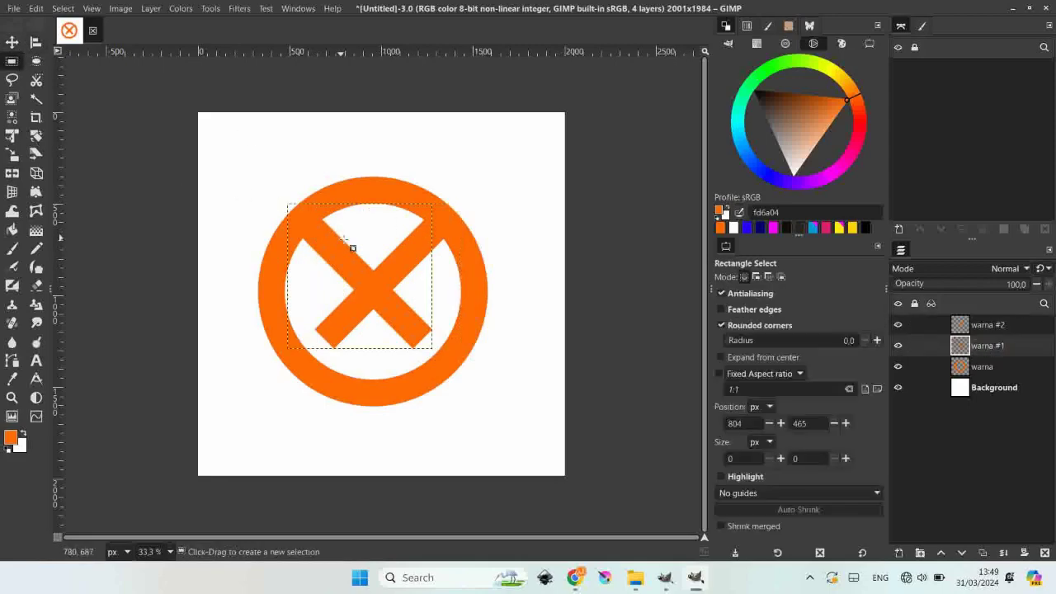
- Select the bar's lower end as the tail, then merge warna #2 down into warna #1
left_click_drag(349, 235, 466, 382)
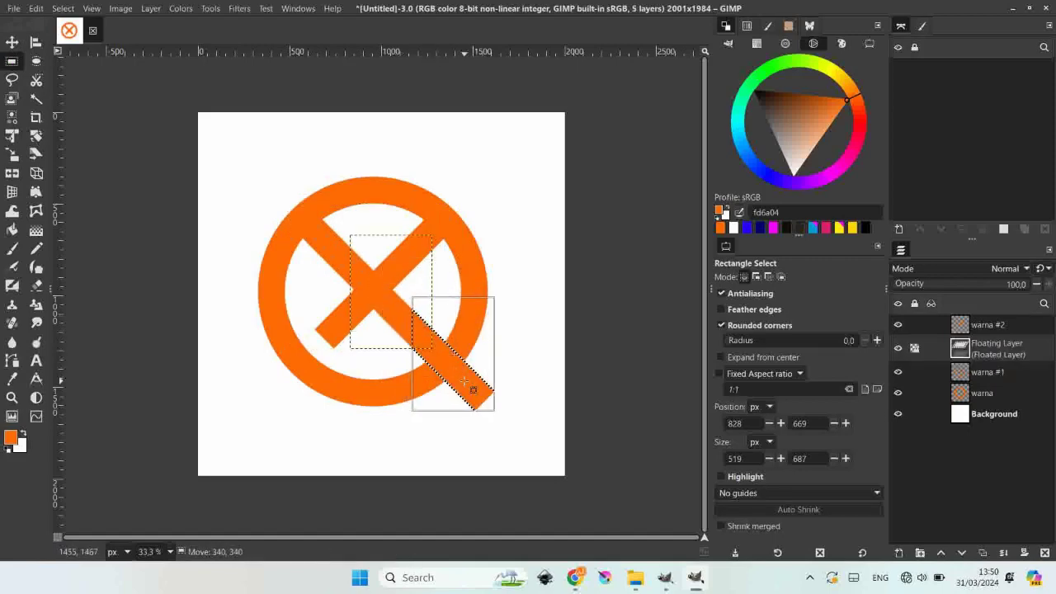
left_click(504, 273)
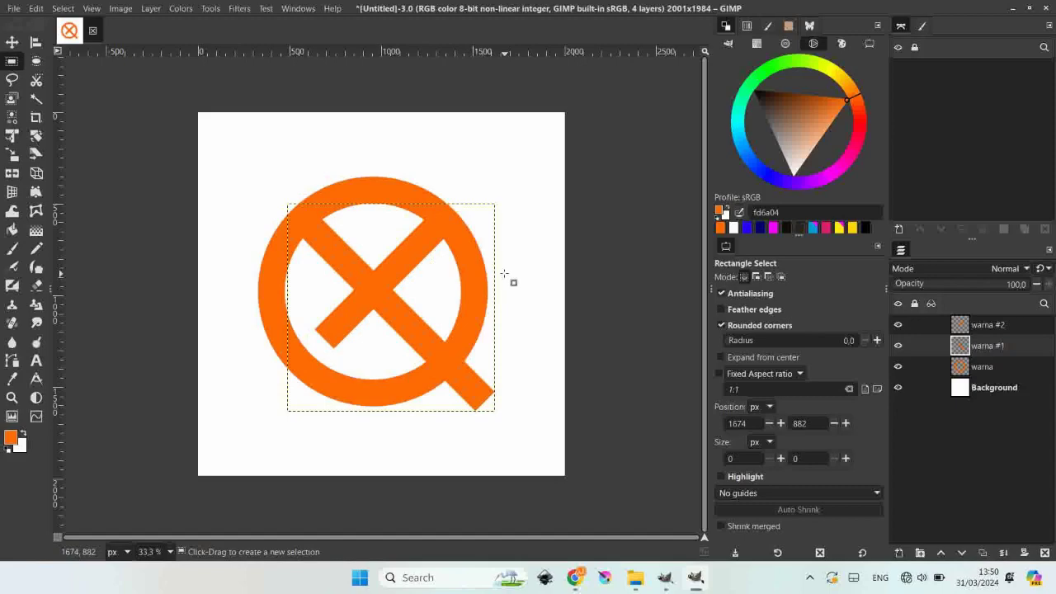
left_click(993, 326)
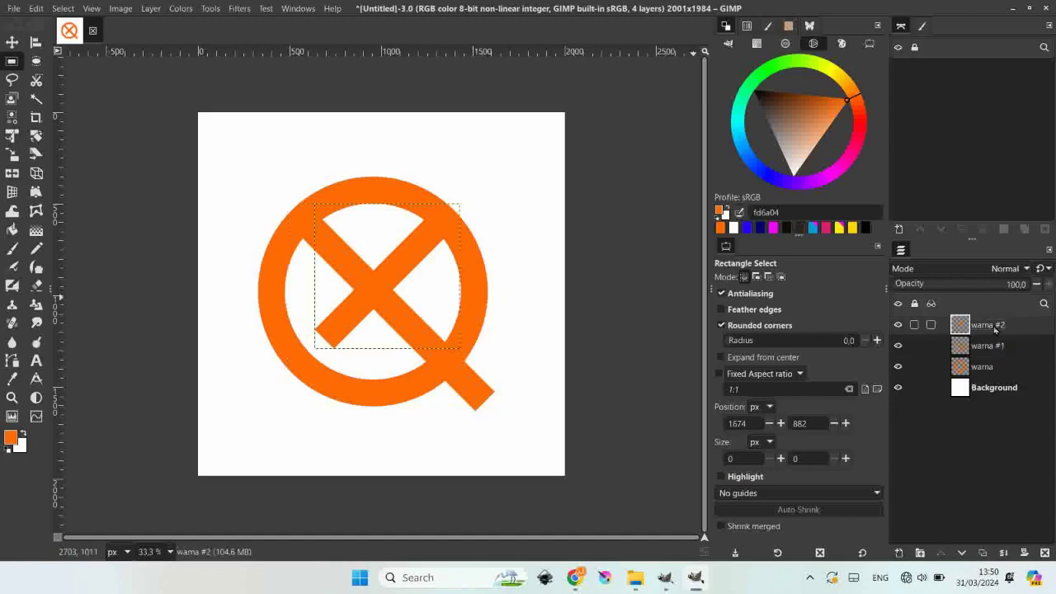
right_click(995, 326)
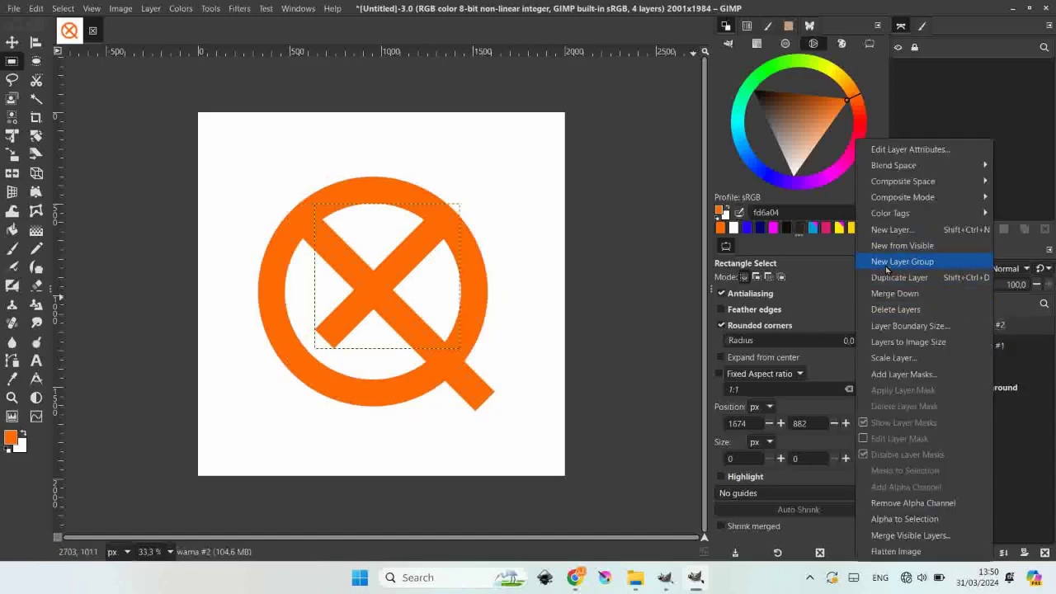
left_click(890, 295)
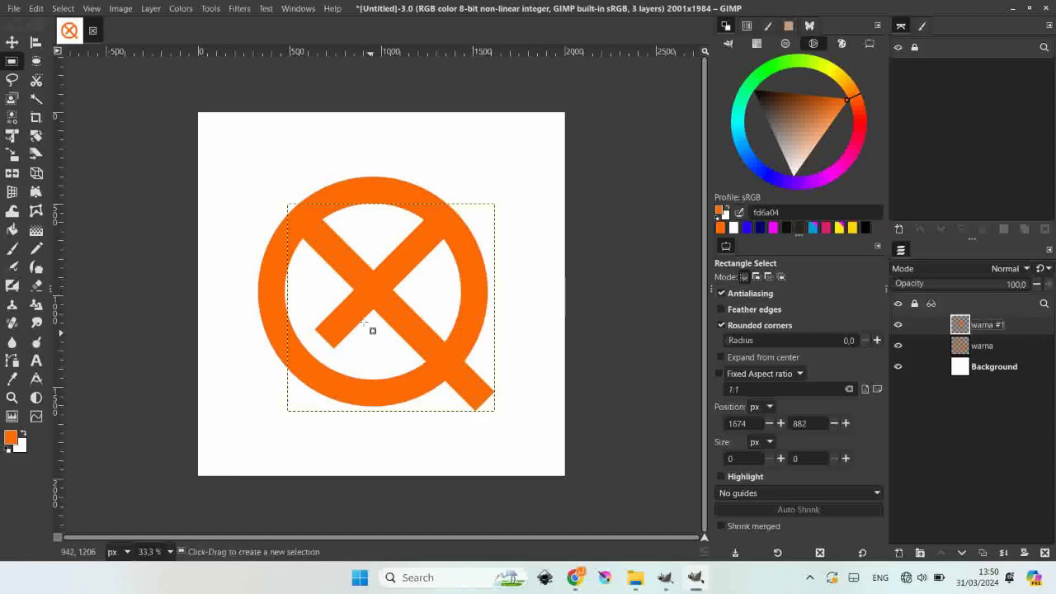
- Draw a path outlining the X's lower inner arms inside the ring
left_click(11, 360)
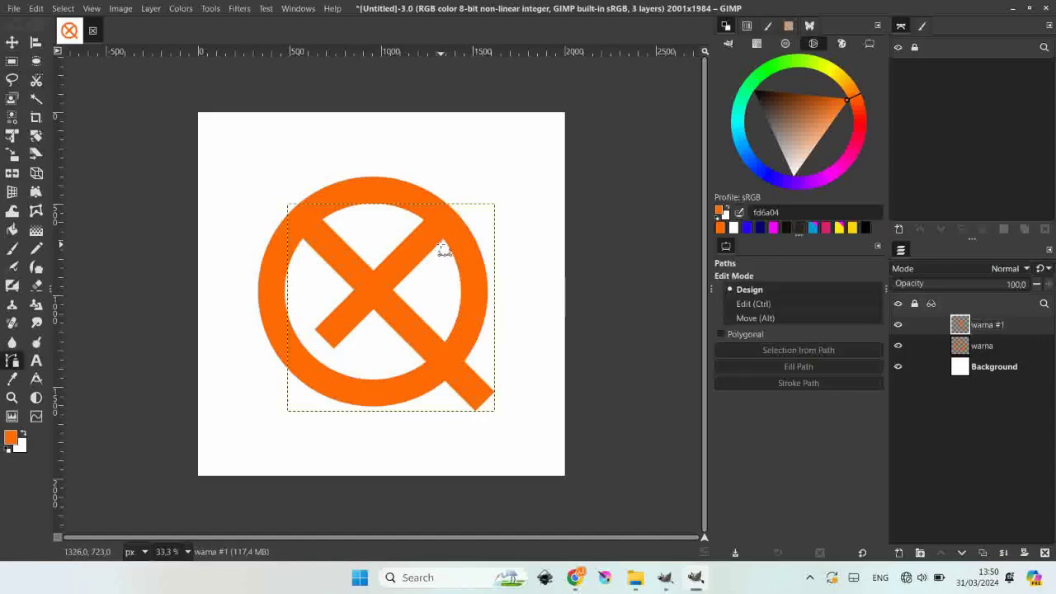
scroll(429, 262, "up", 1)
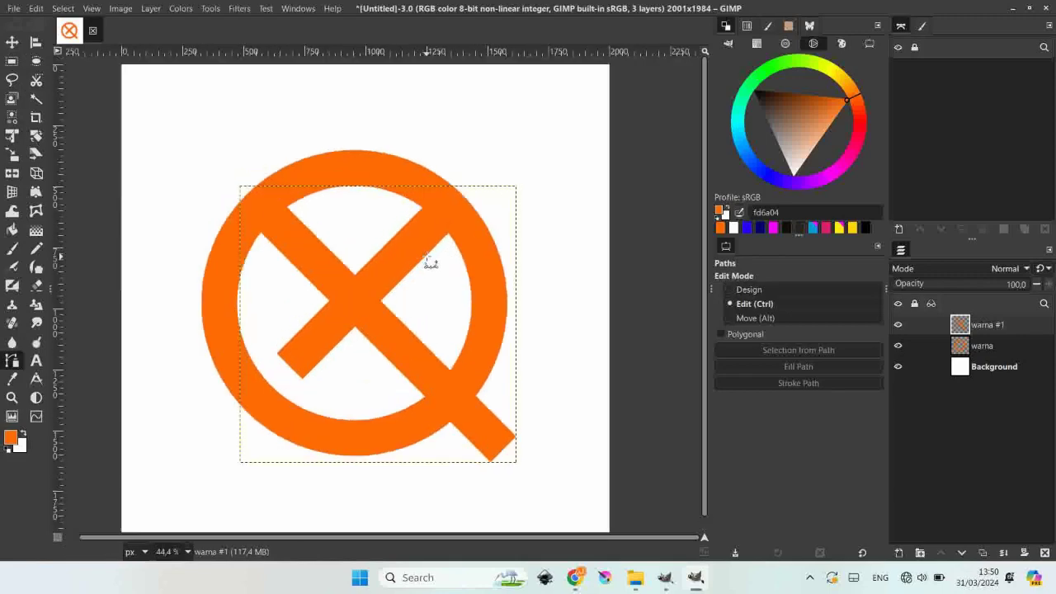
scroll(429, 264, "up", 1)
scroll(426, 266, "up", 1)
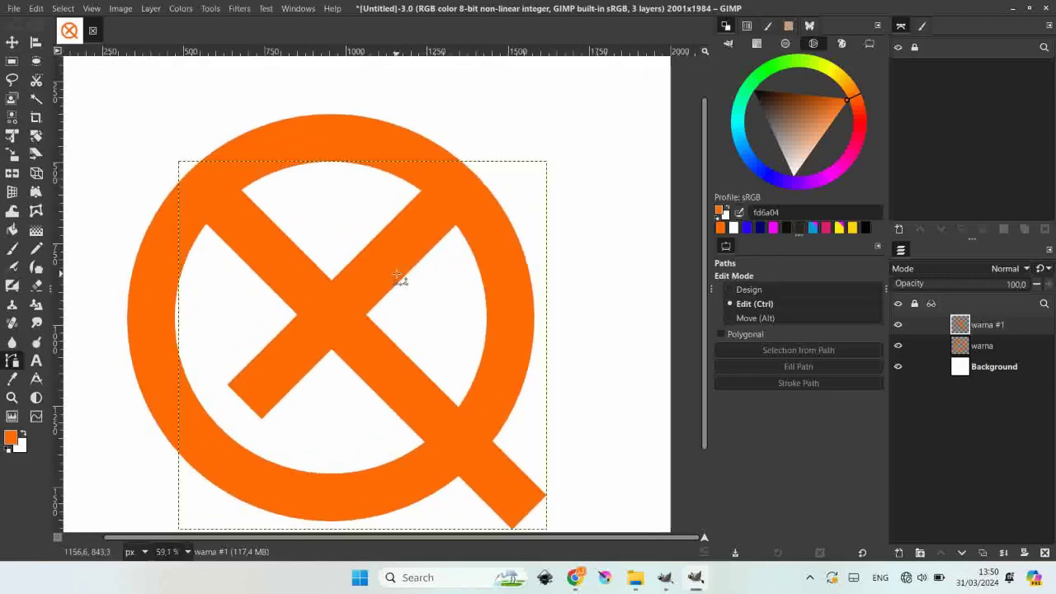
left_click(437, 245)
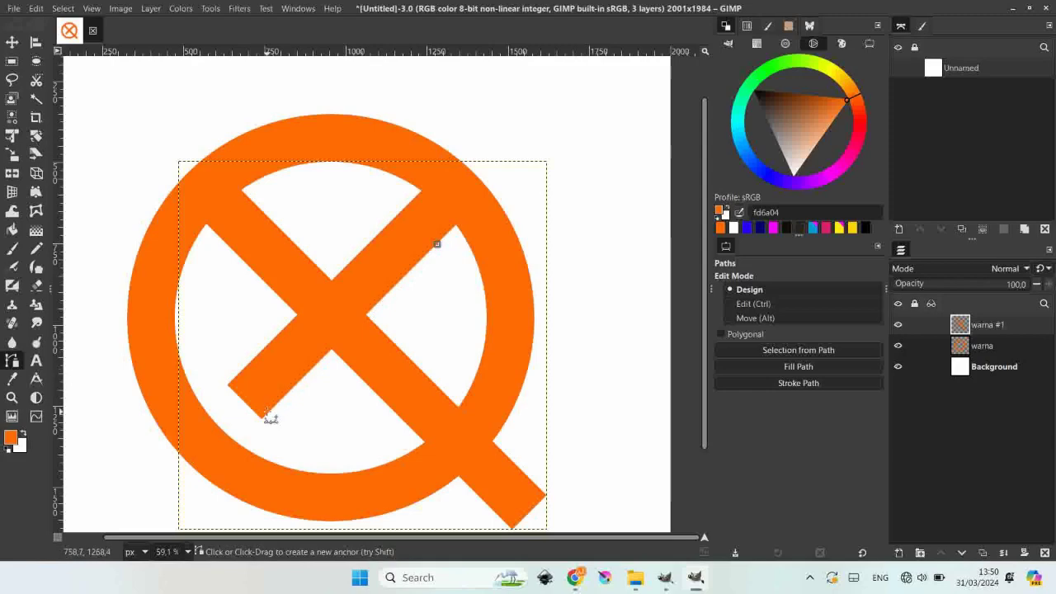
left_click(330, 349)
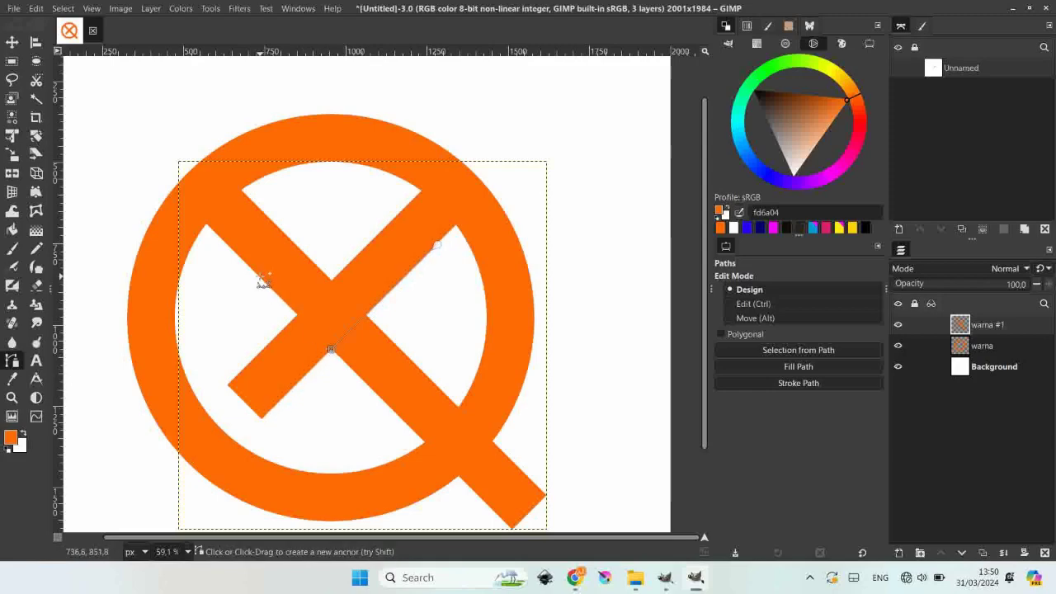
left_click(212, 381)
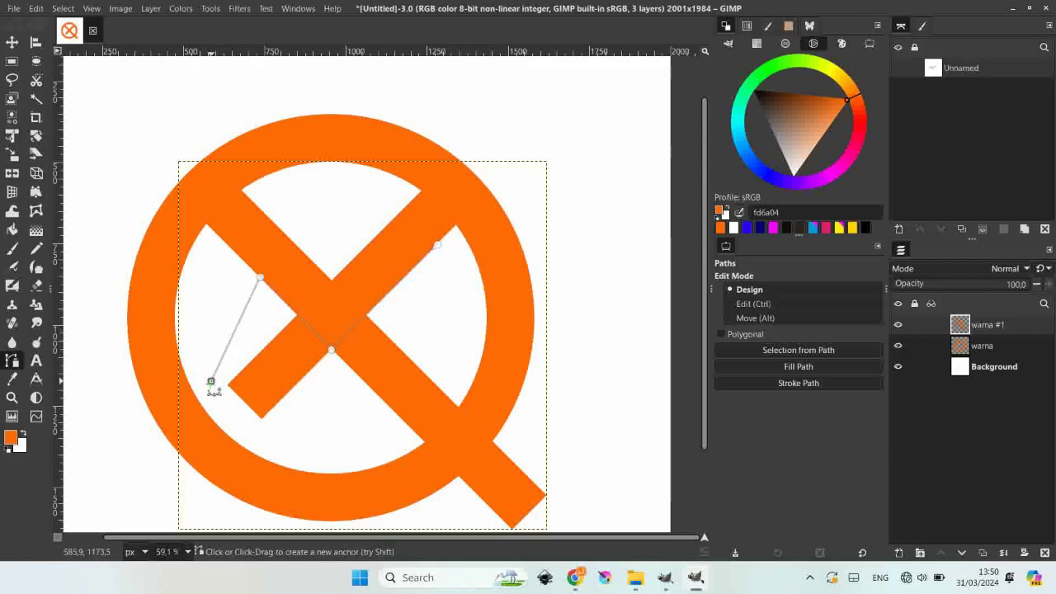
left_click(288, 453)
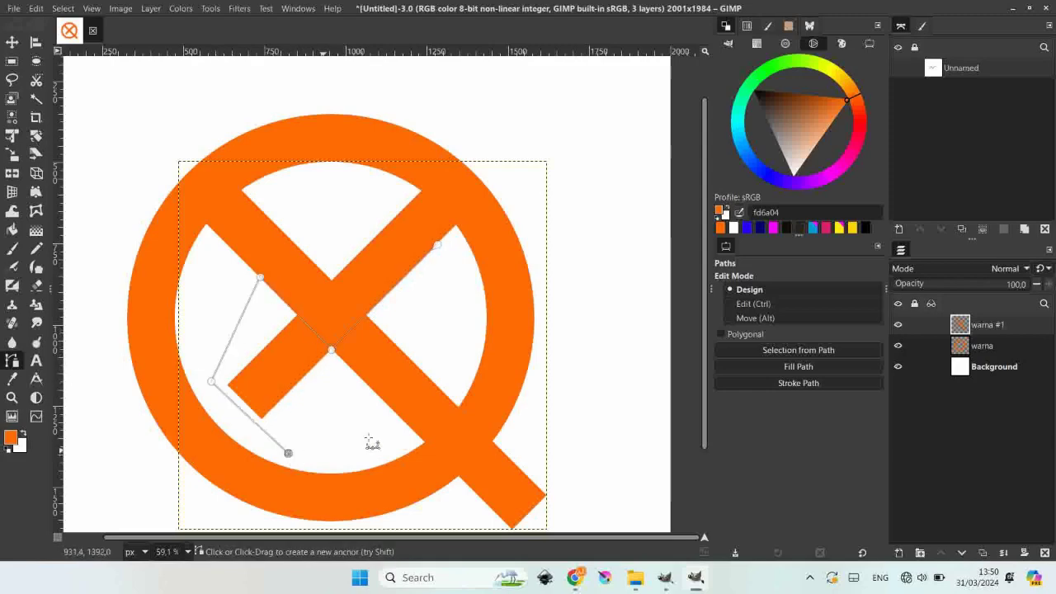
left_click(470, 310)
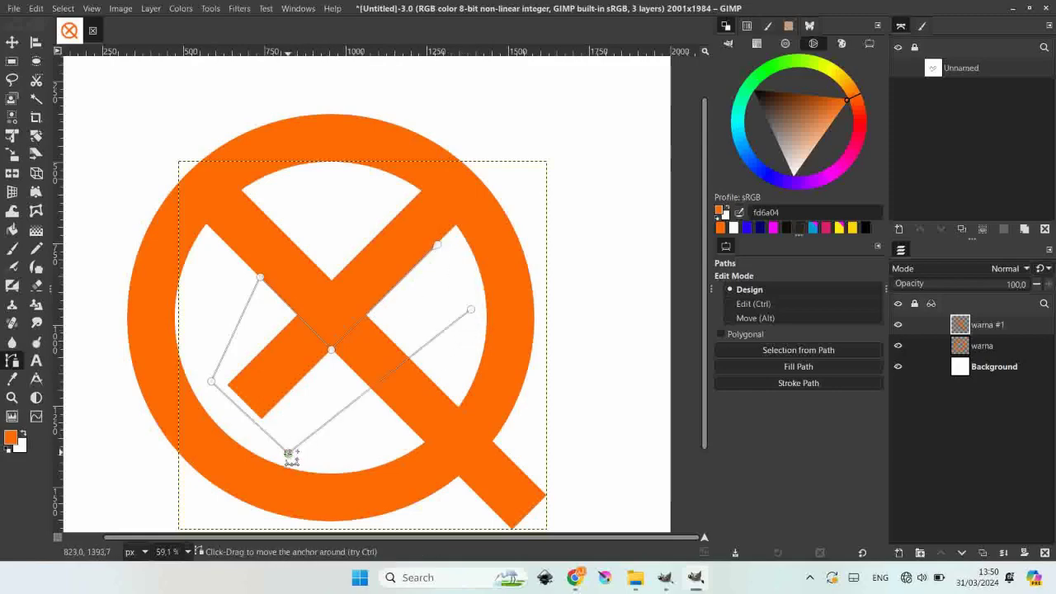
left_click_drag(288, 453, 314, 471)
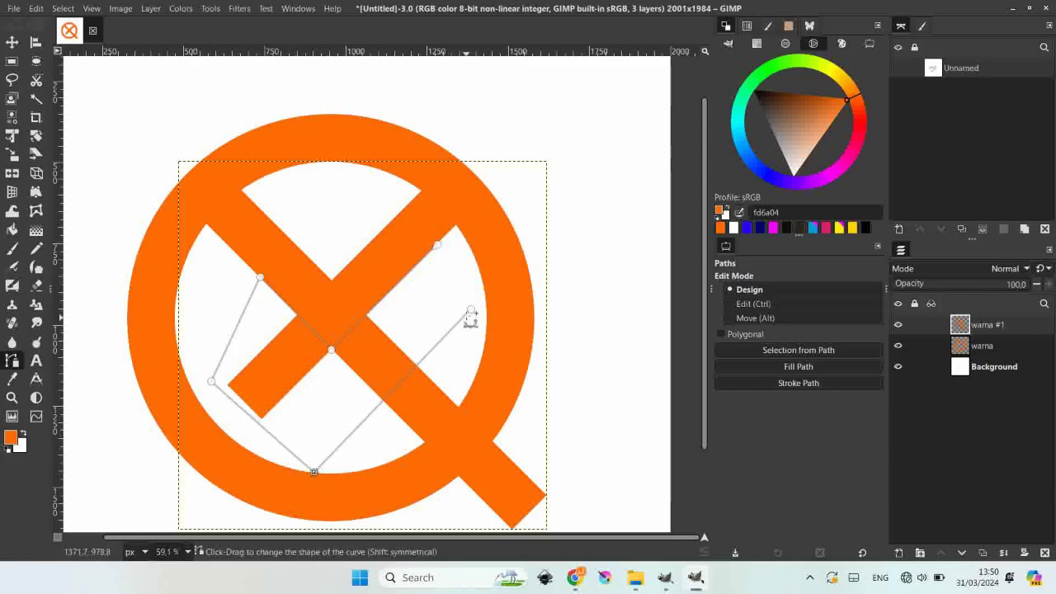
left_click_drag(470, 310, 469, 314)
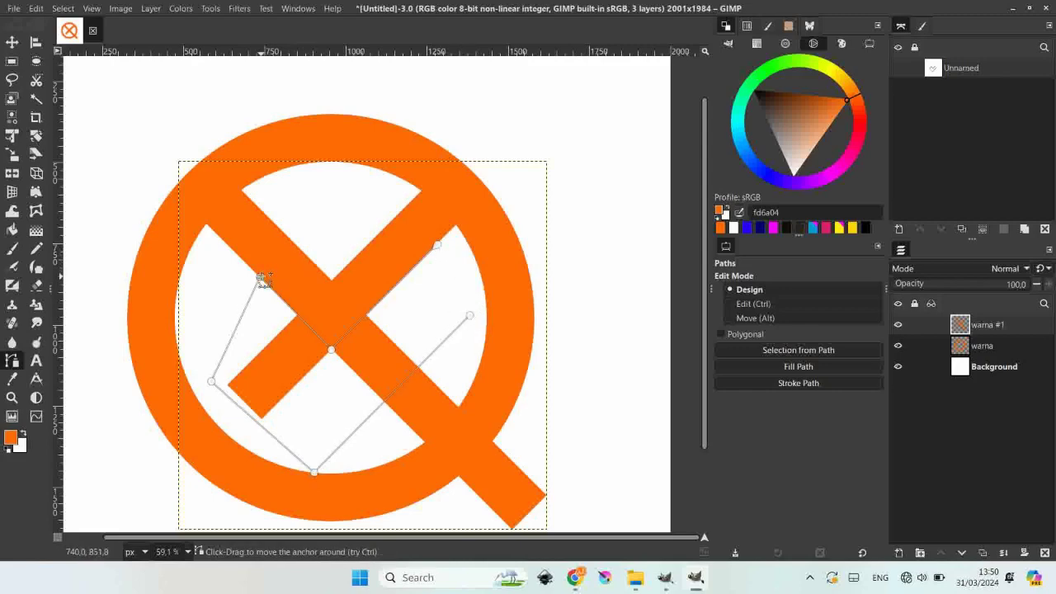
left_click_drag(260, 275, 244, 261)
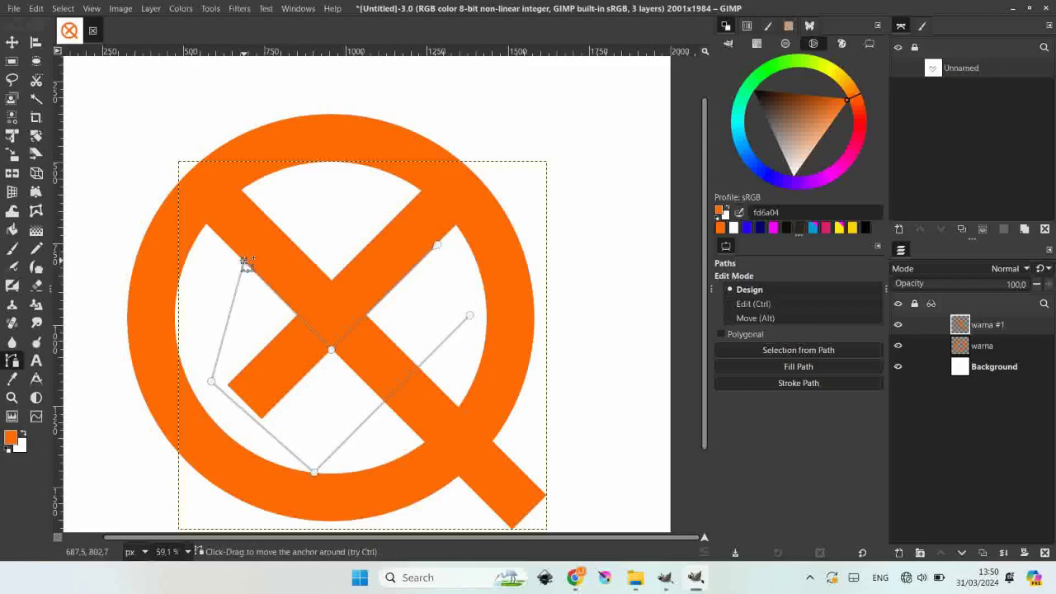
- Convert the cut-out outline path into a selection
left_click(769, 351)
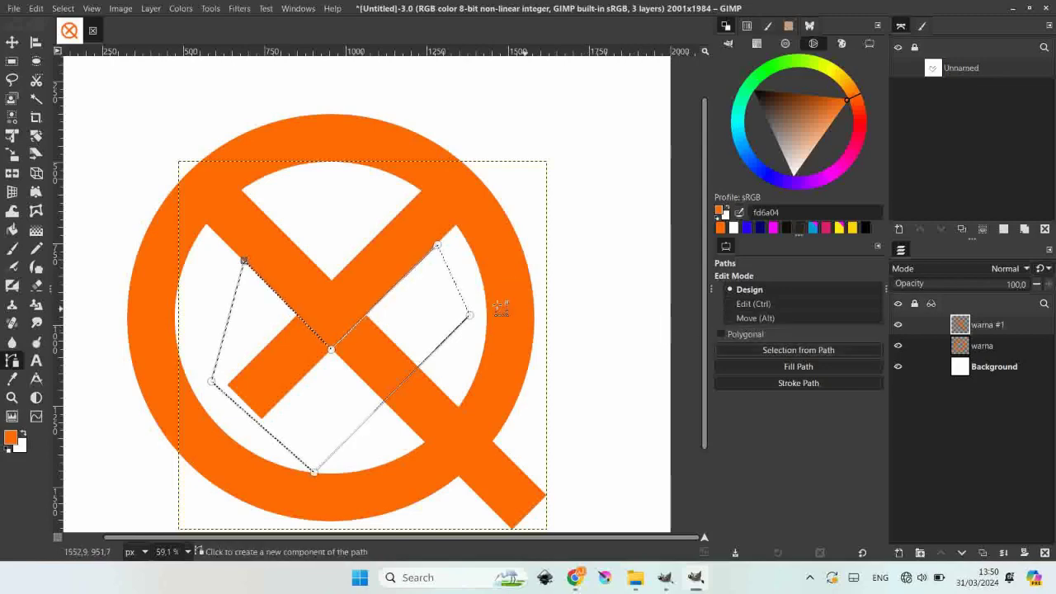
right_click(455, 240)
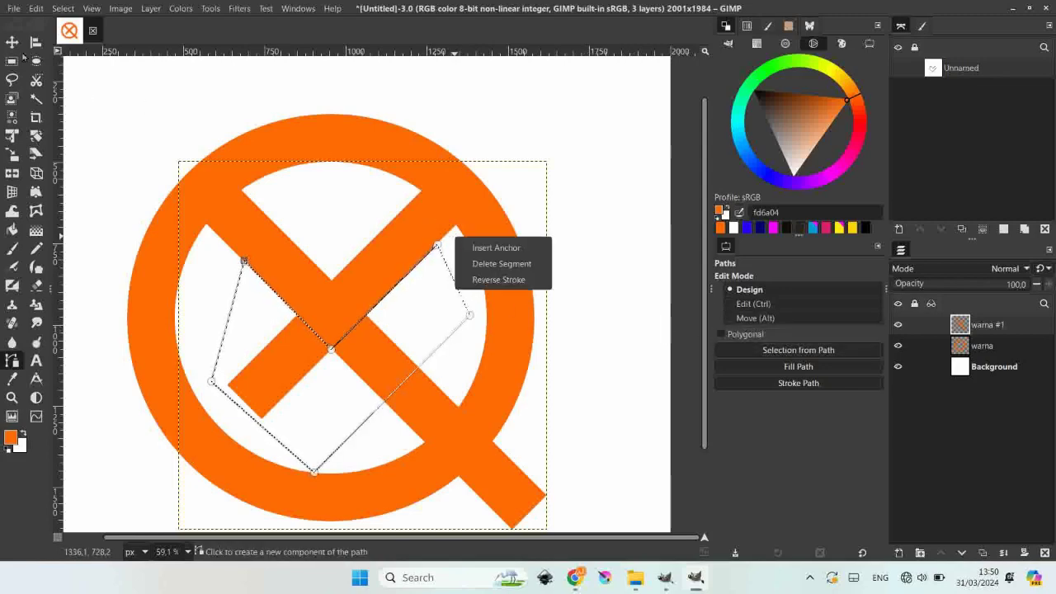
key("Escape")
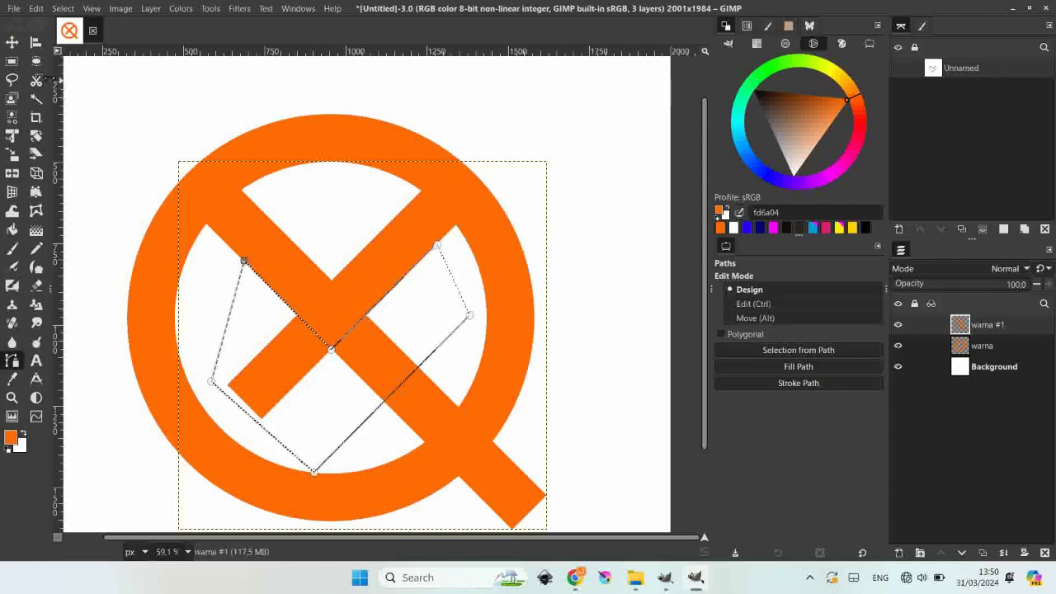
key("m")
right_click(476, 212)
mouse_move(500, 238)
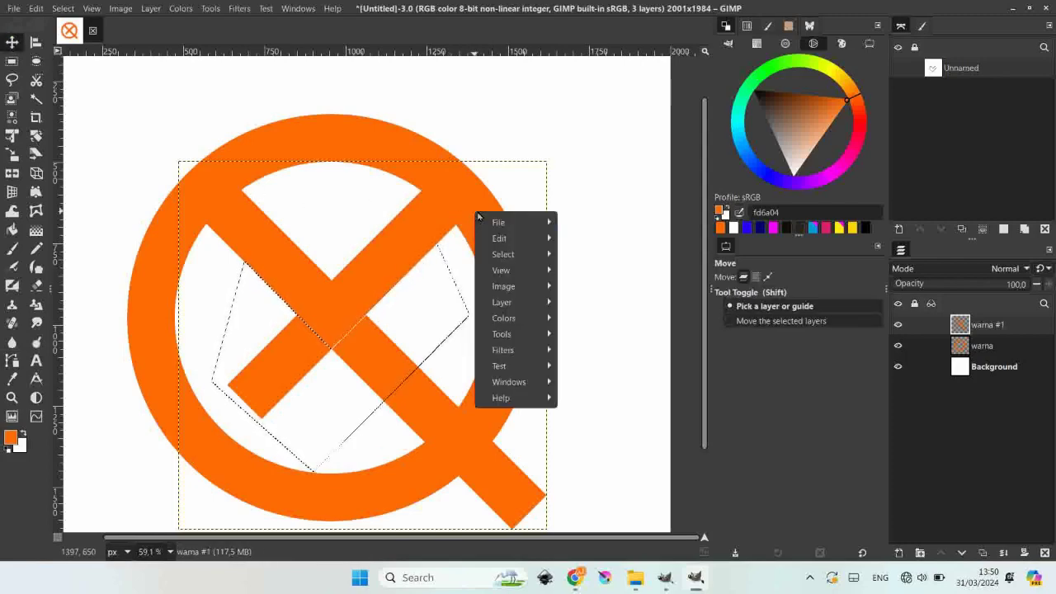
left_click(608, 341)
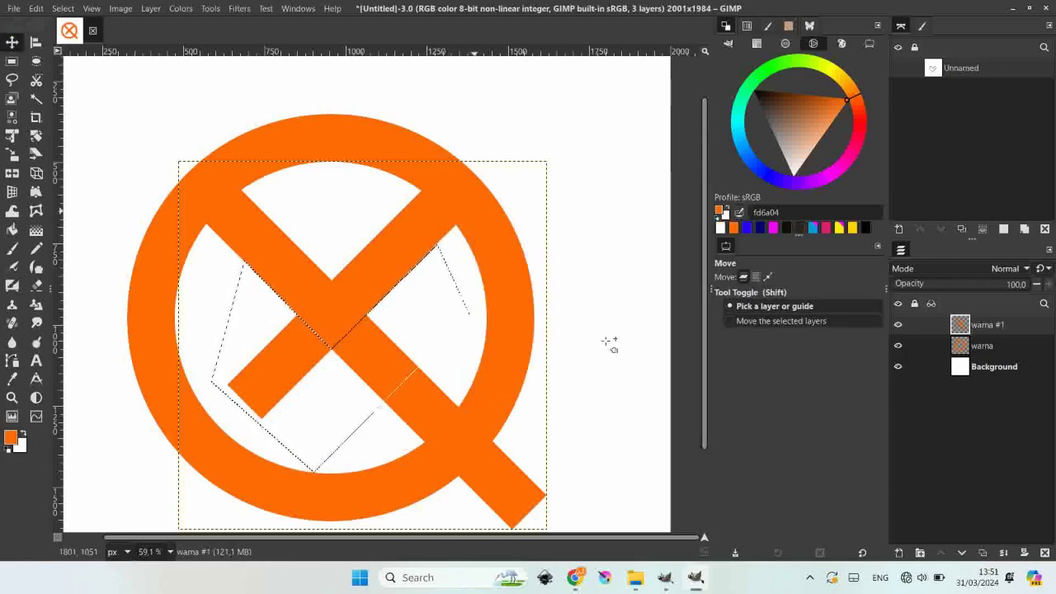
- Expand warna #1 to image size and clear the selected arms, leaving a V and tail
left_click(150, 8)
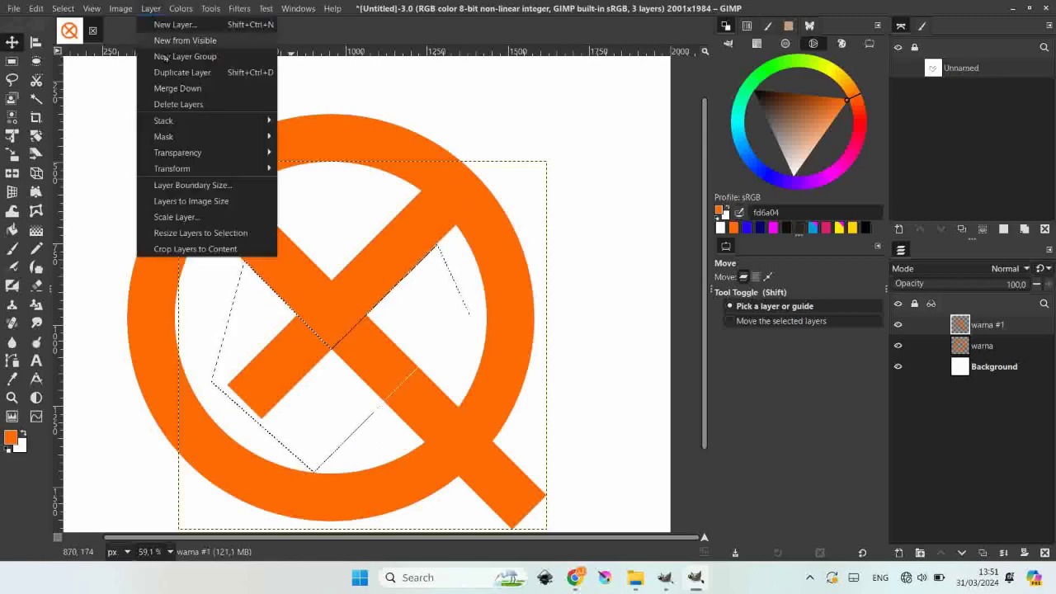
left_click(188, 202)
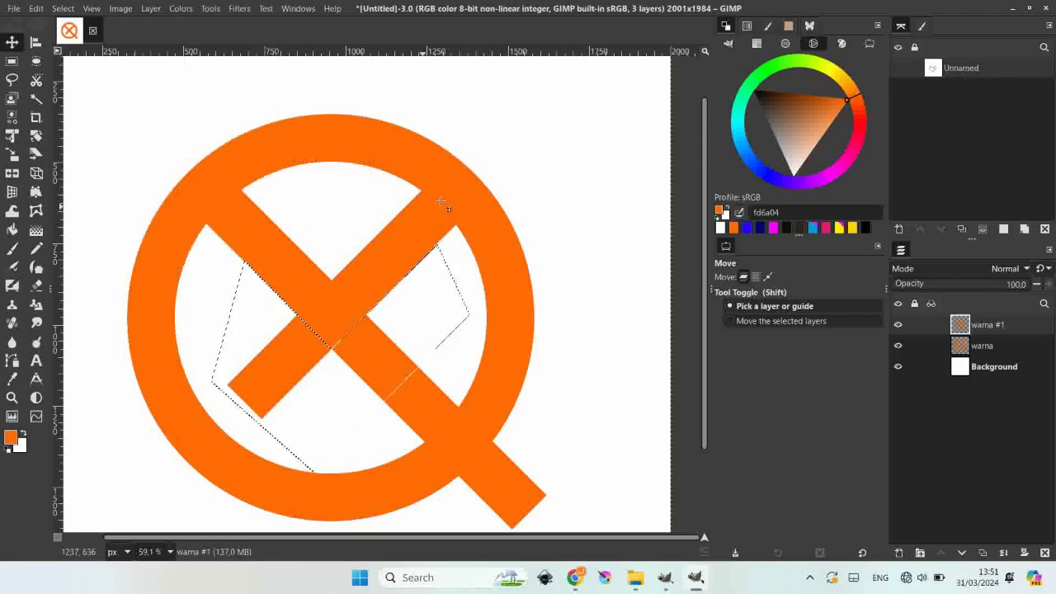
right_click(469, 192)
mouse_move(503, 216)
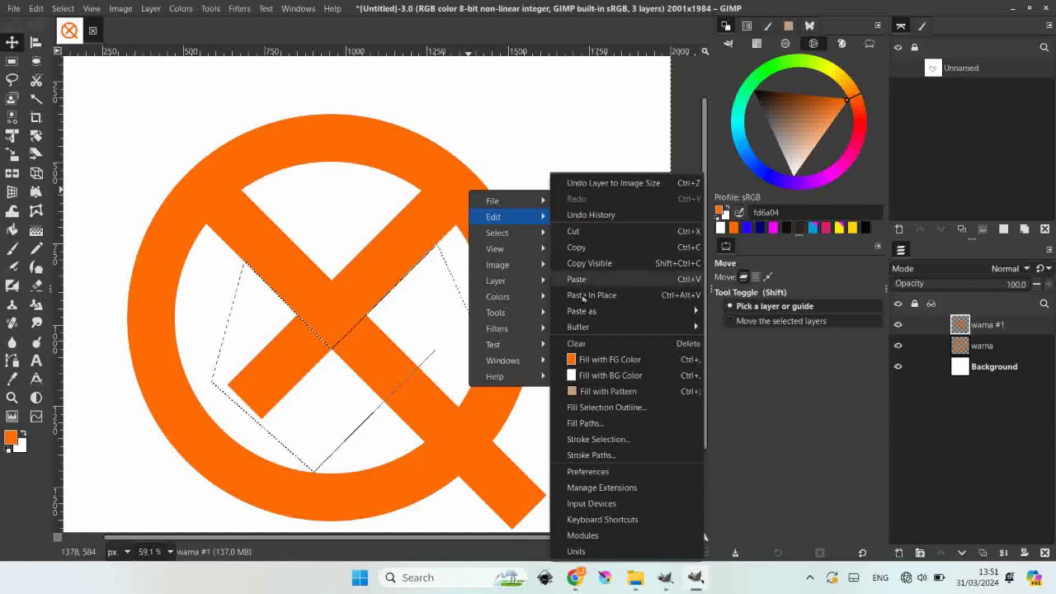
left_click(583, 342)
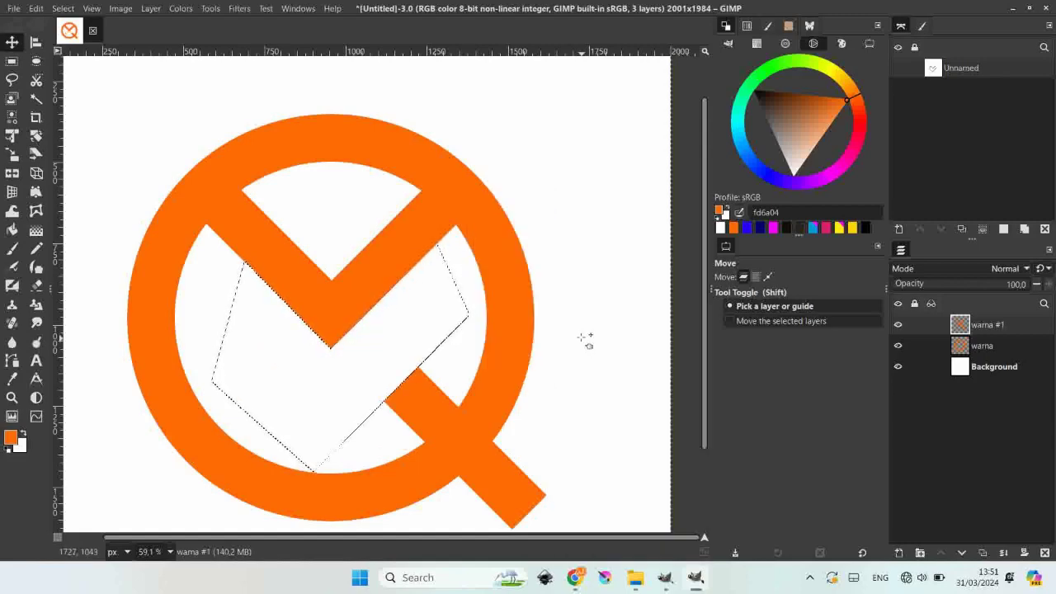
key("ctrl+shift+a")
scroll(396, 320, "down", 1)
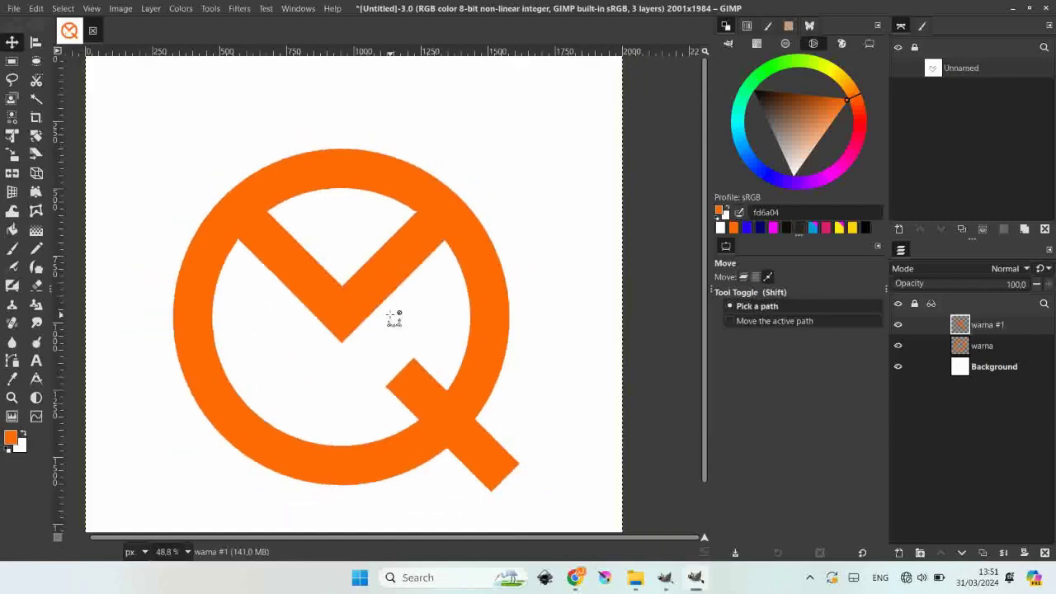
key("m")
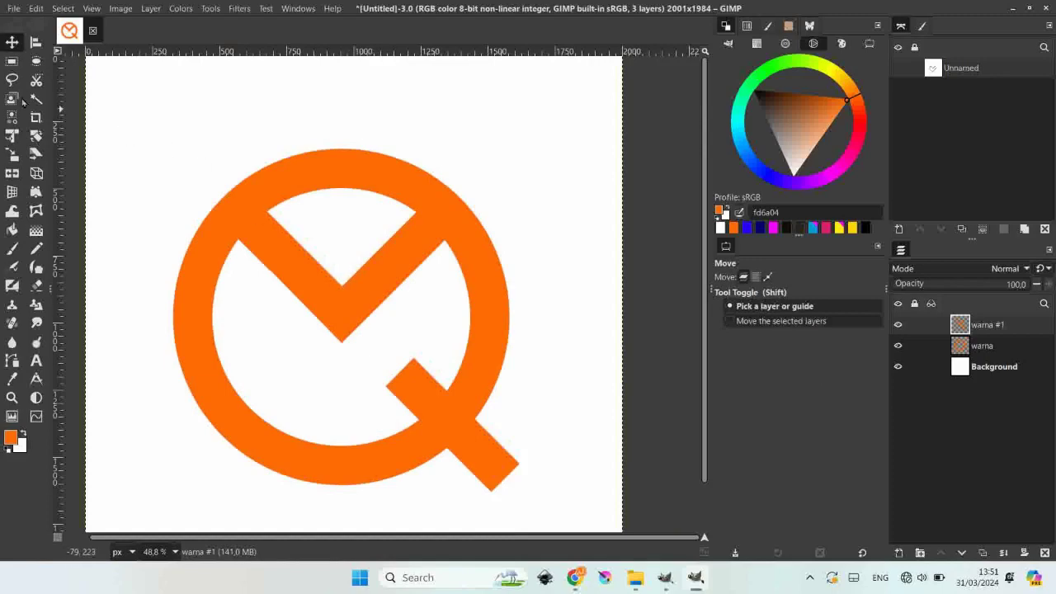
- Merge warna #1 down into warna, leaving two layers
left_click(12, 360)
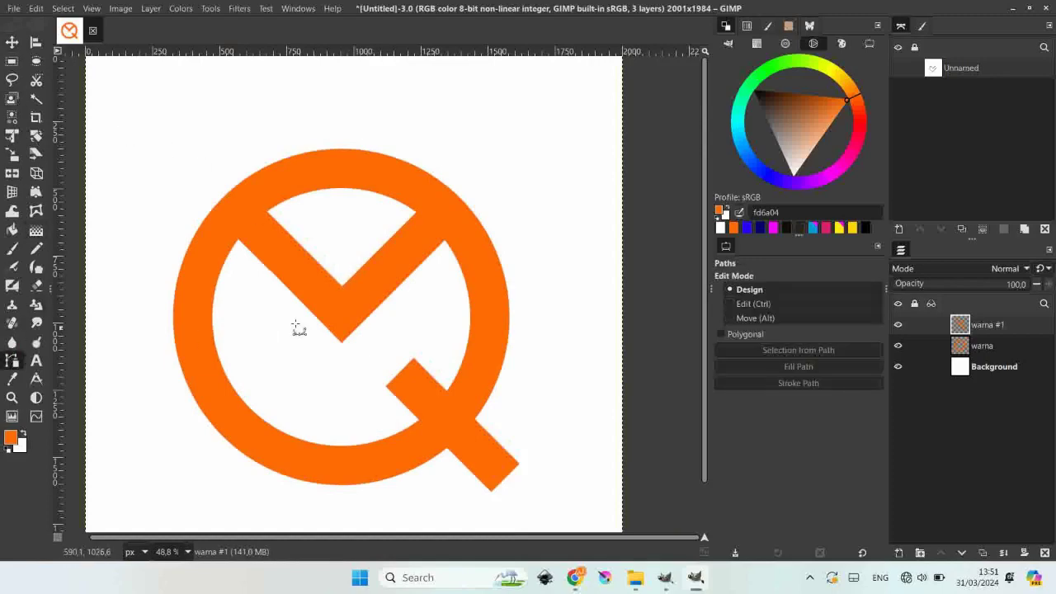
right_click(960, 325)
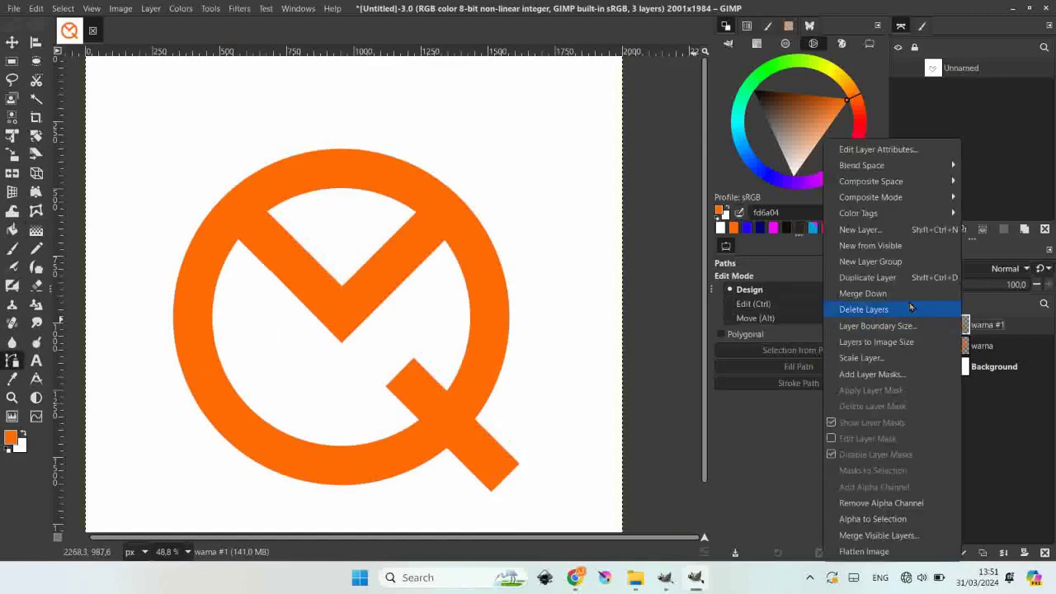
left_click(866, 289)
scroll(245, 201, "up", 1)
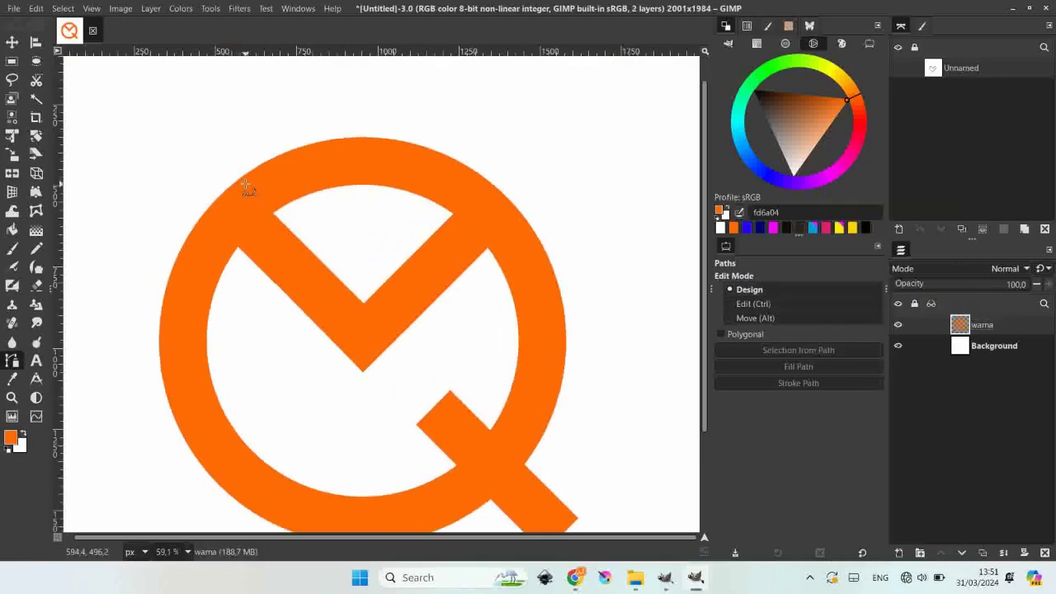
scroll(250, 193, "up", 1)
- Draw a V-shaped path from the V's bottom out past the ring on both sides
left_click(388, 325)
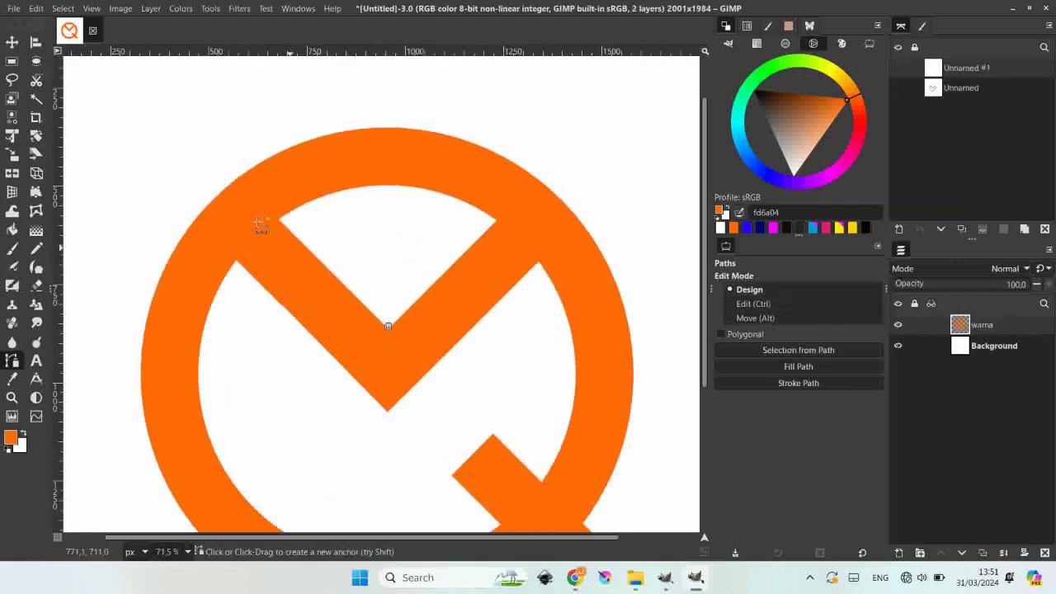
left_click_drag(189, 136, 206, 121)
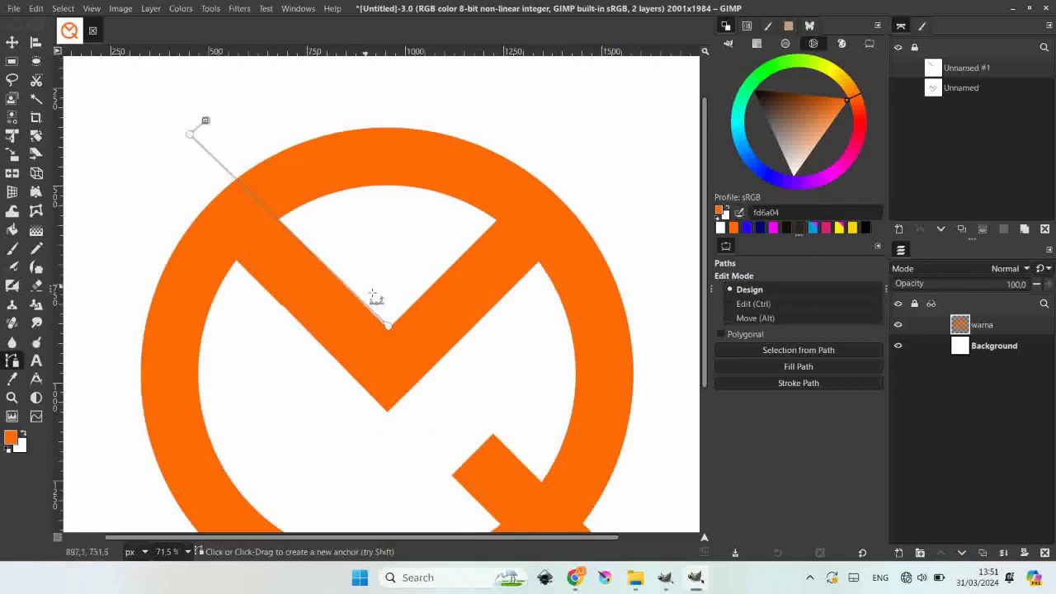
left_click(389, 306)
left_click_drag(560, 128, 572, 138)
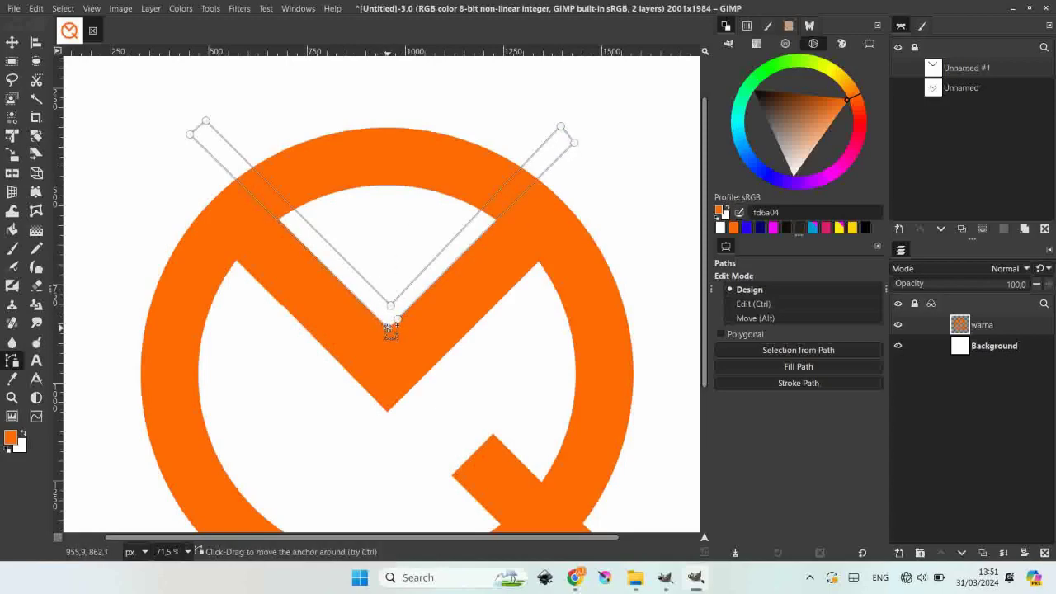
left_click_drag(392, 306, 387, 301)
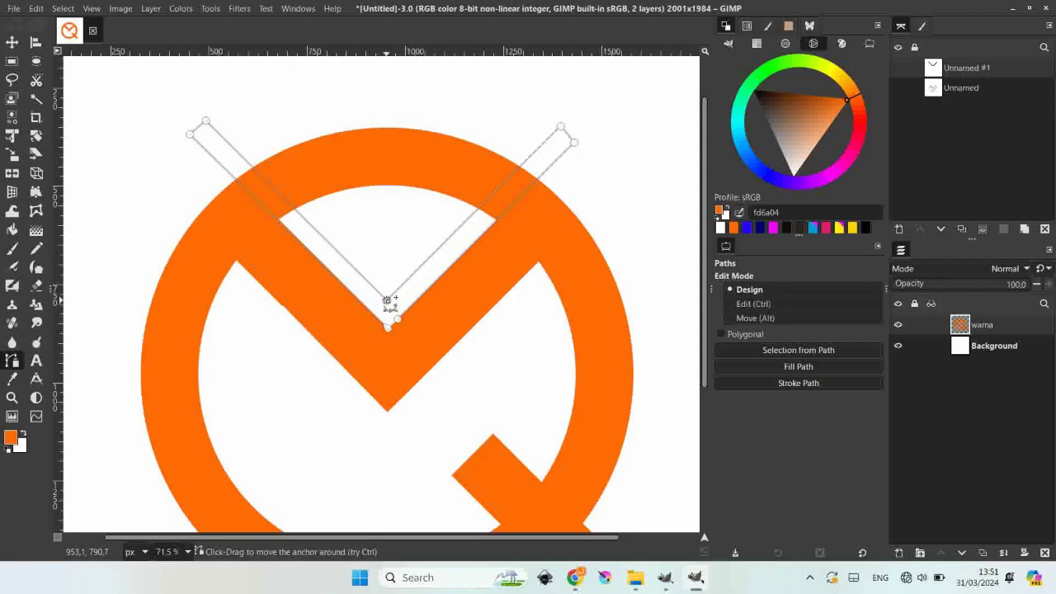
left_click(206, 118)
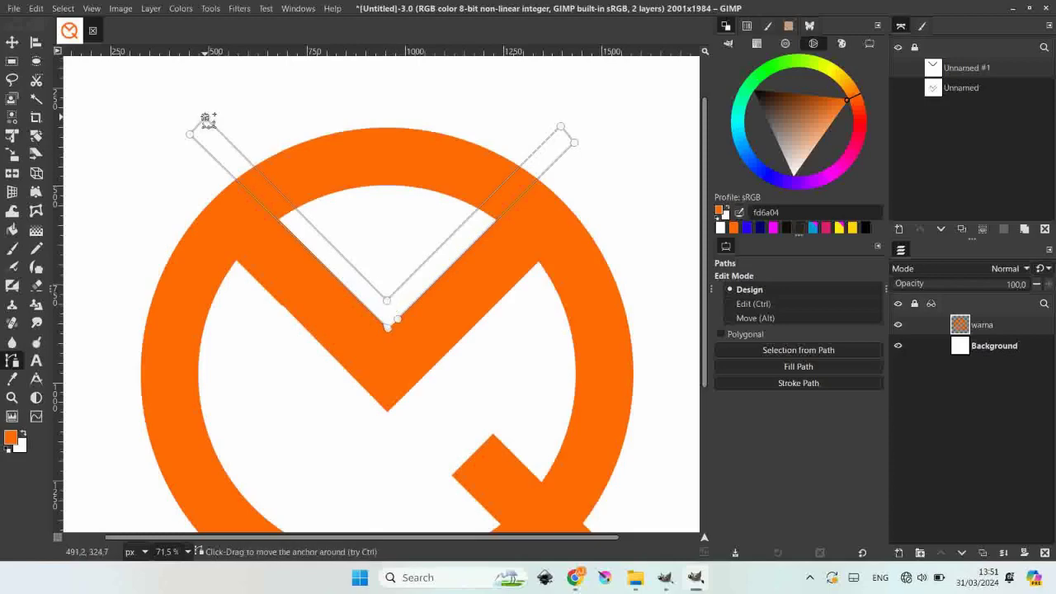
- Clear the V-shaped path selection, cutting gaps that detach the ring's top arc
left_click(785, 353)
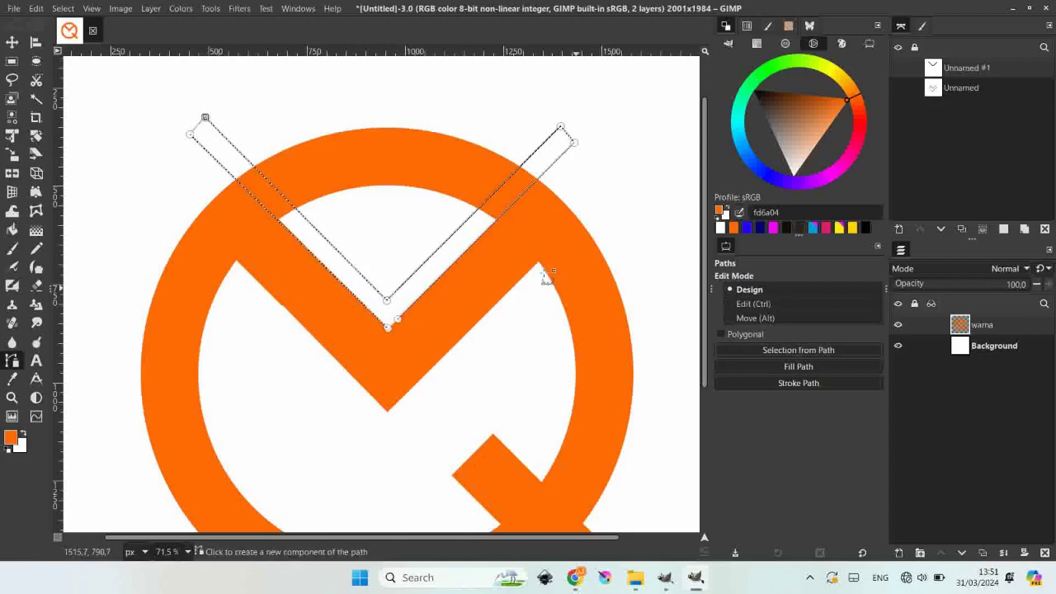
key("m")
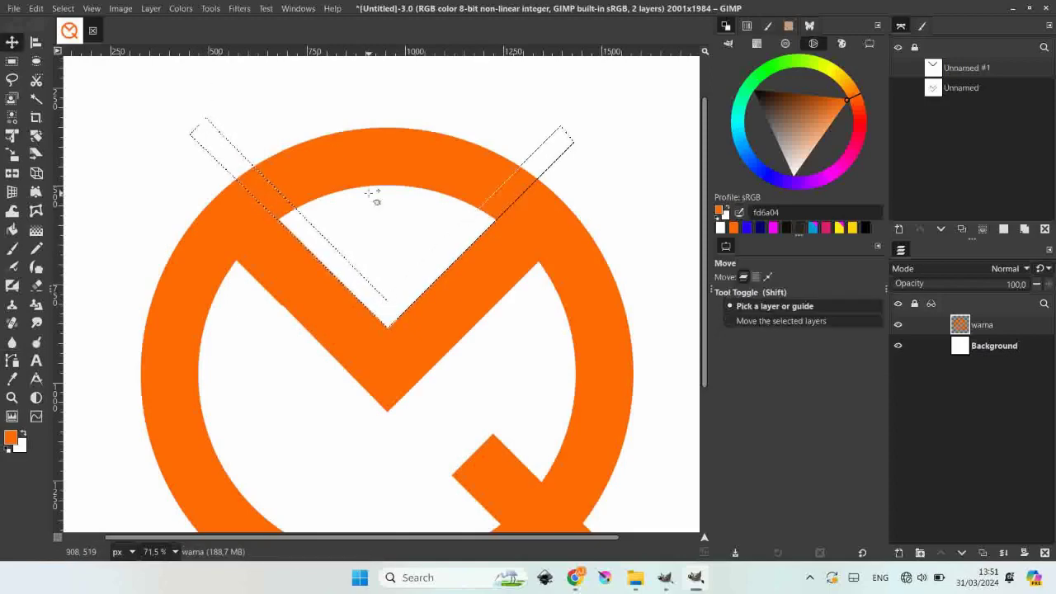
right_click(368, 196)
mouse_move(394, 220)
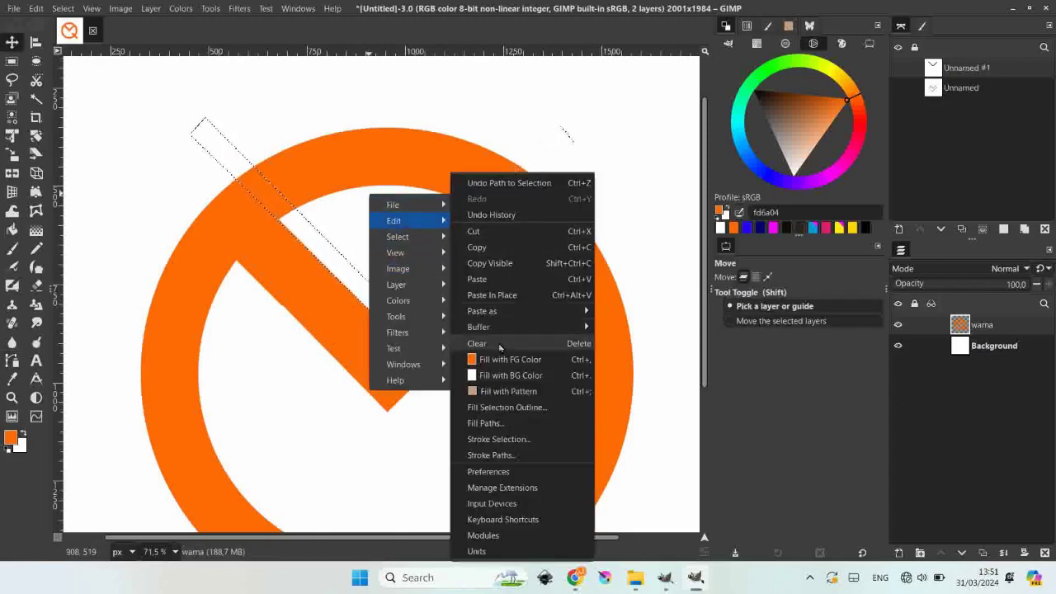
left_click(498, 343)
key("shift+ctrl+a")
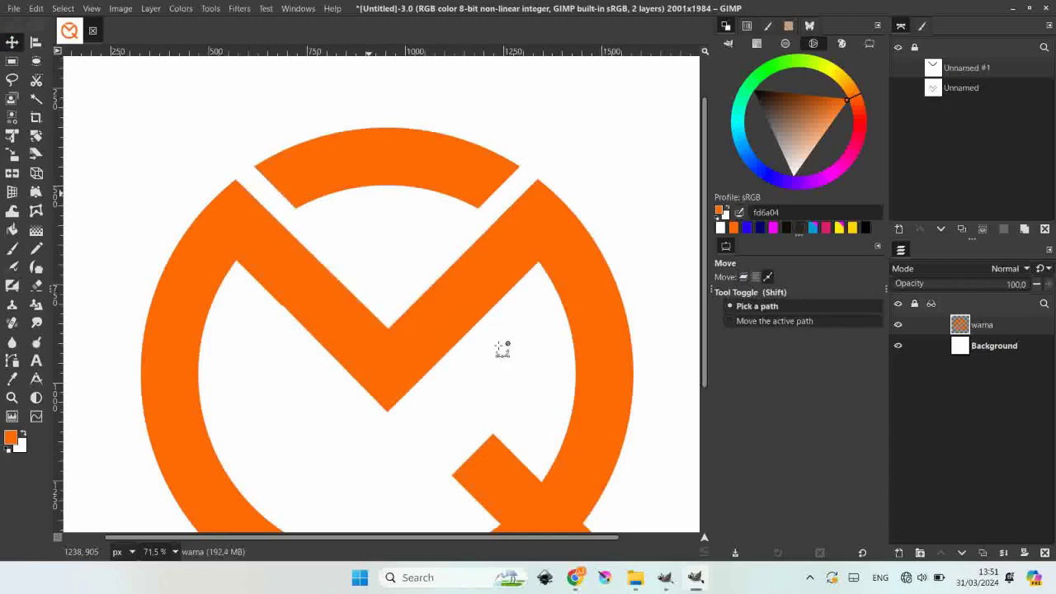
scroll(501, 356, "down", 2)
scroll(467, 275, "down", 1)
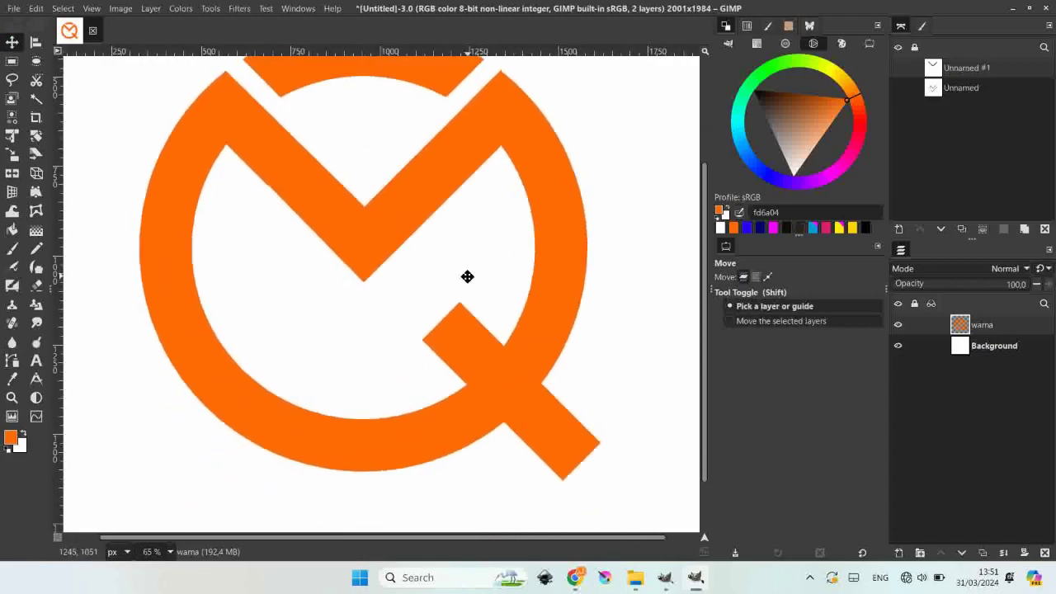
- Draw a thin strip path alongside the Q's diagonal tail
left_click(13, 360)
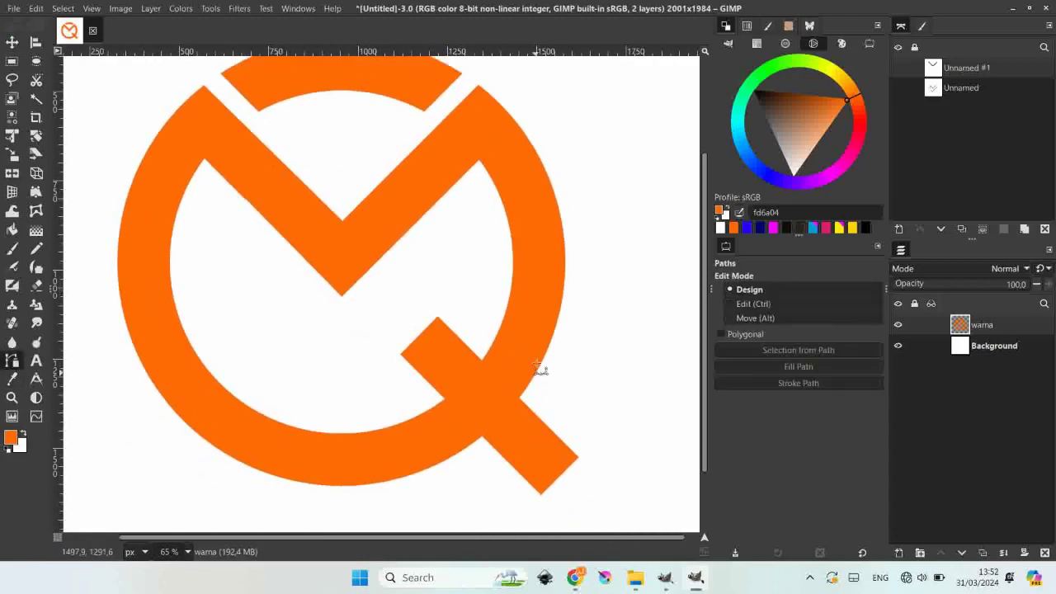
left_click(438, 317)
left_click(579, 456)
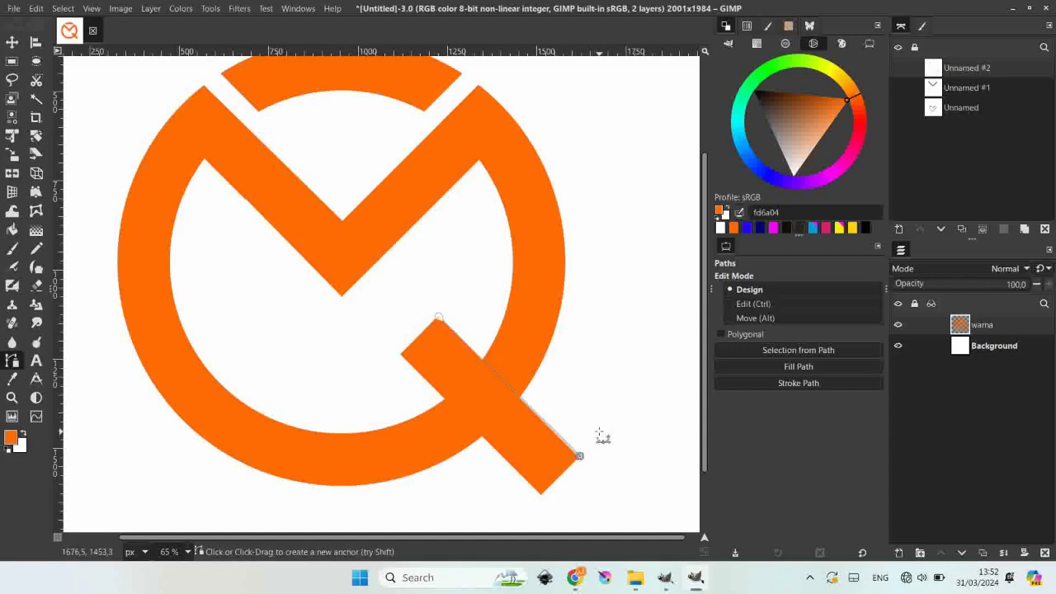
left_click_drag(600, 436, 599, 432)
left_click(462, 298)
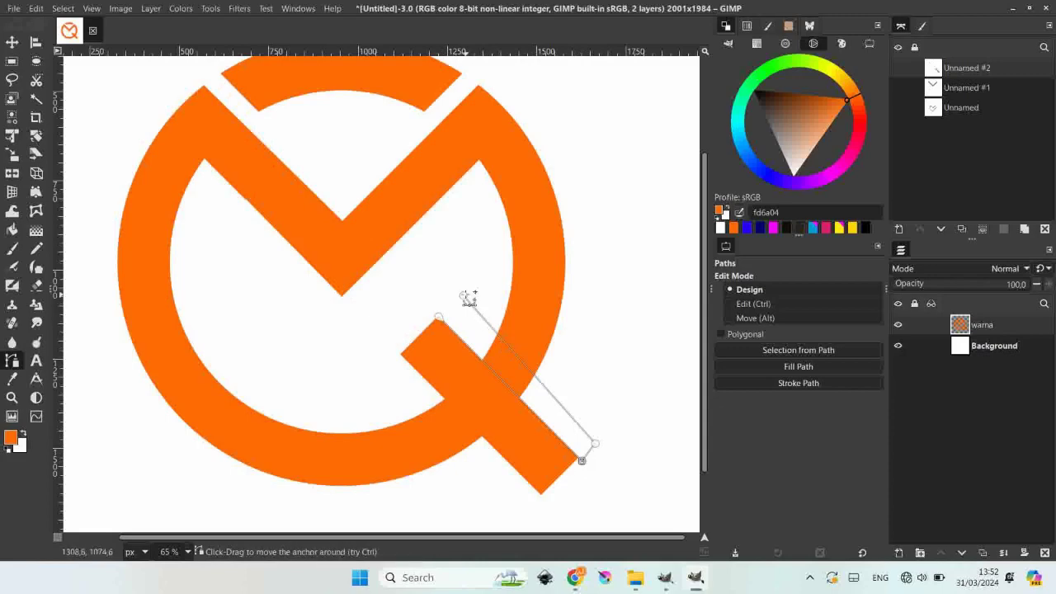
left_click_drag(463, 295, 446, 294)
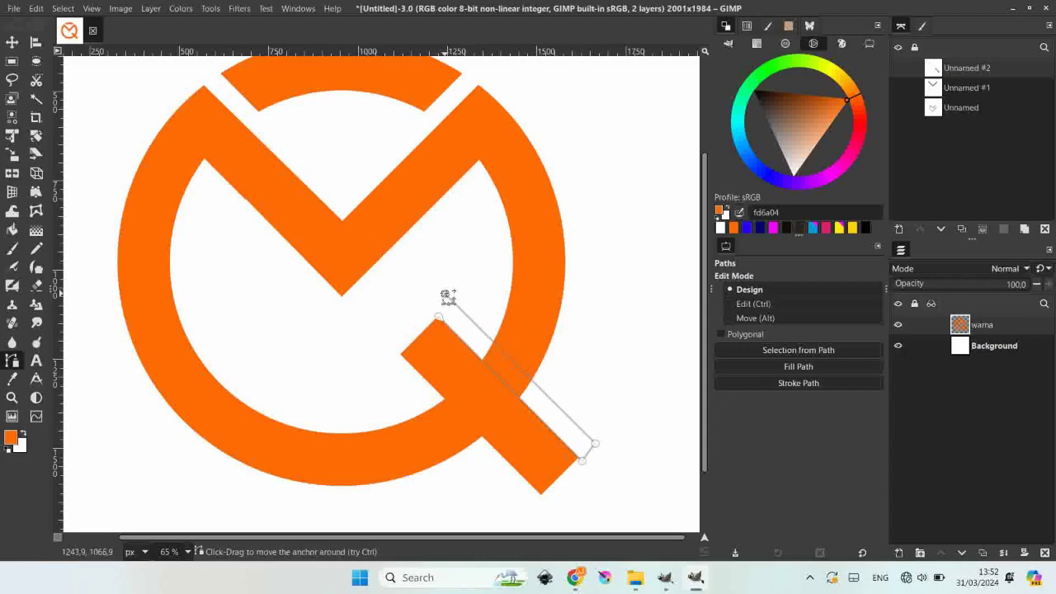
- Clear the strip selection, detaching the tail from the ring
left_click(798, 349)
key("m")
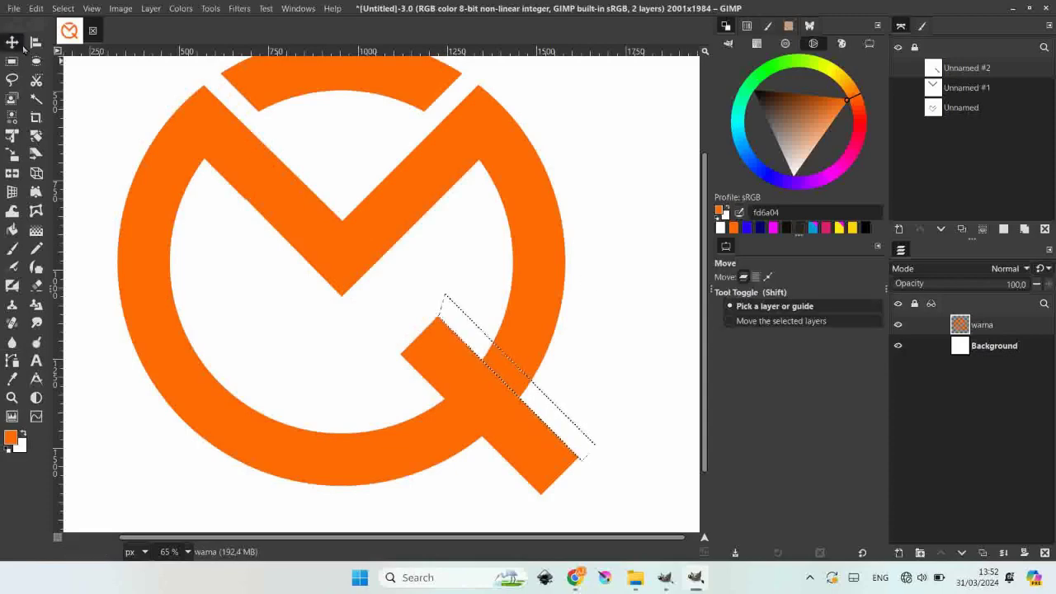
right_click(463, 244)
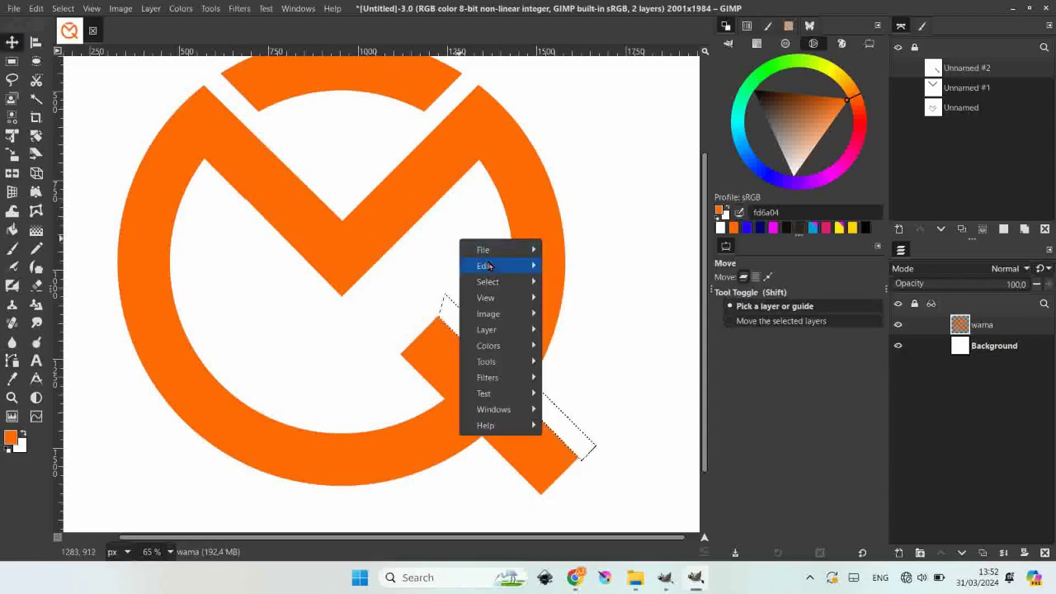
mouse_move(495, 264)
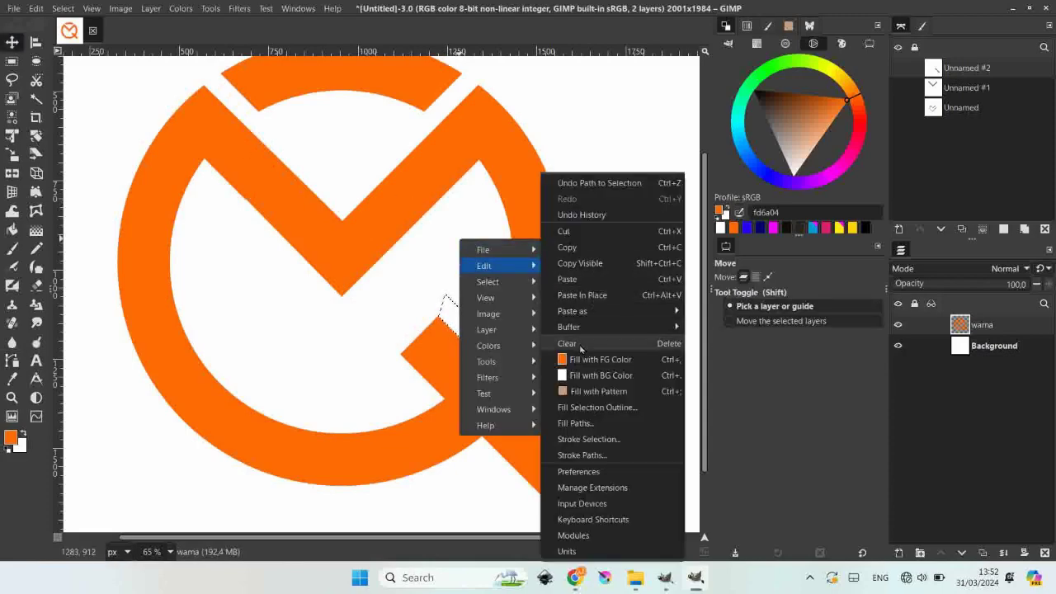
left_click(582, 343)
key("ctrl+shift+a")
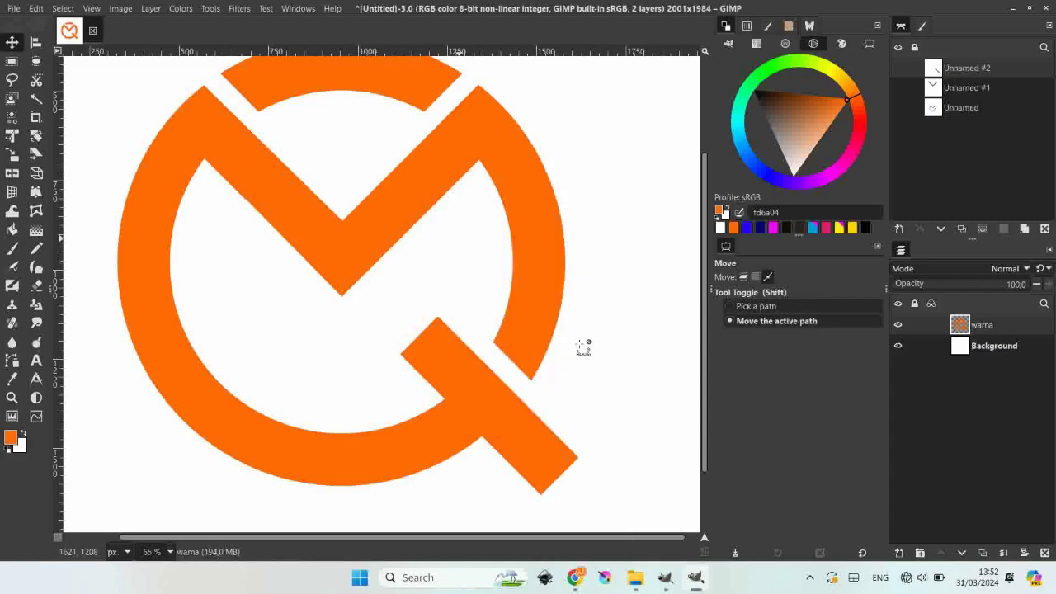
scroll(481, 344, "down", 1)
scroll(481, 344, "down", 1)
scroll(481, 344, "down", 1)
- Bucket-fill the top arc blue (2504fd) using Fill similar colors
key("m")
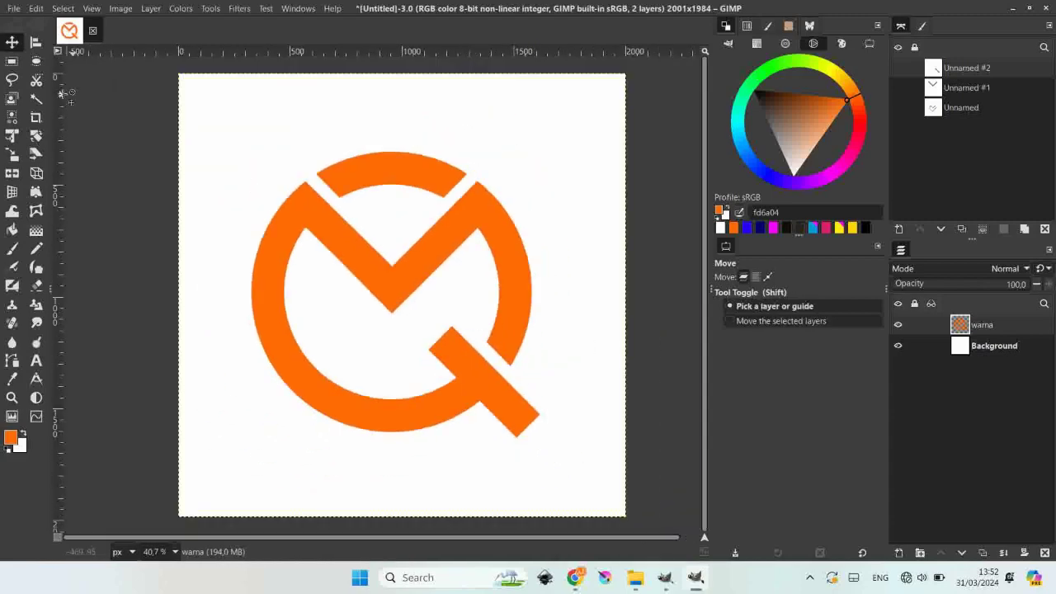
left_click(13, 230)
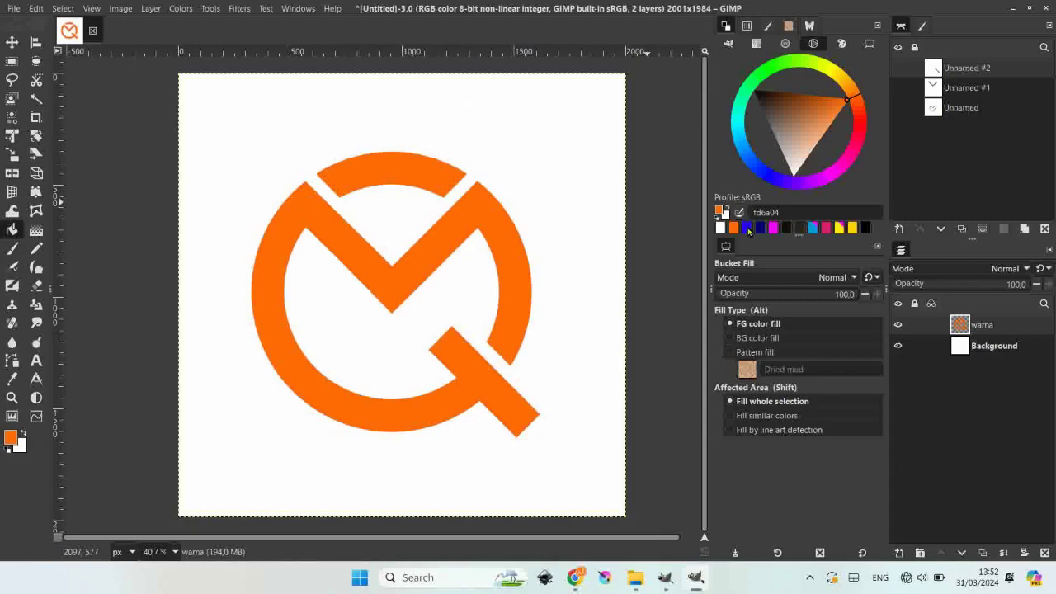
left_click(746, 228)
left_click(424, 173)
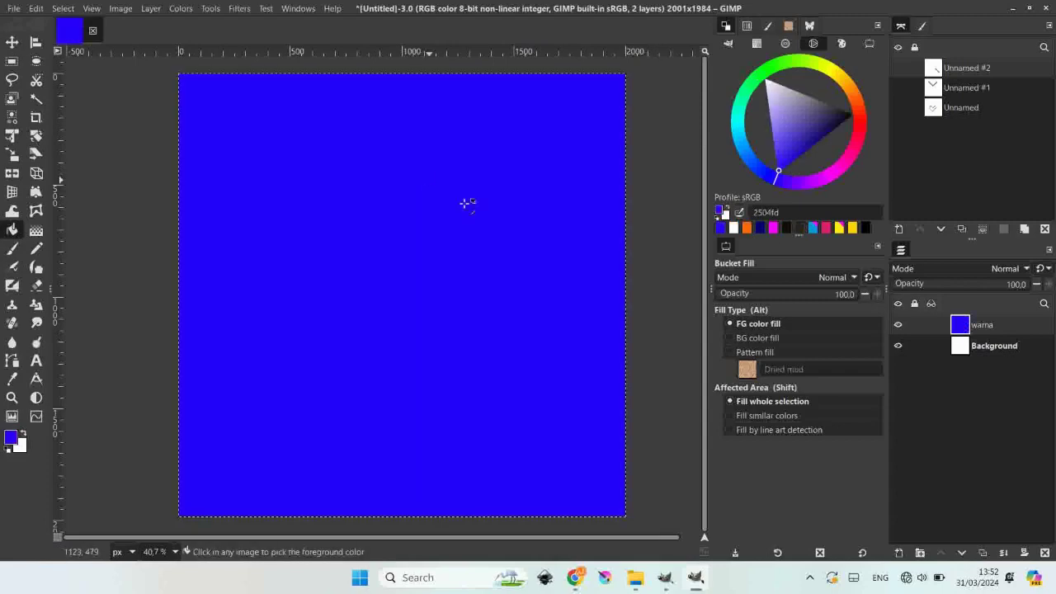
left_click(36, 8)
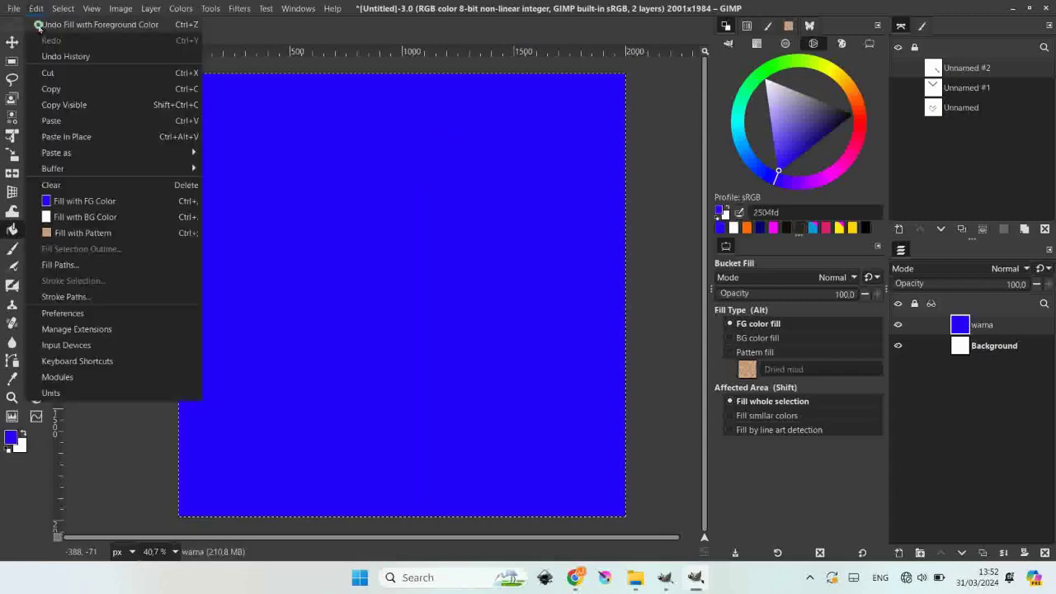
left_click(58, 22)
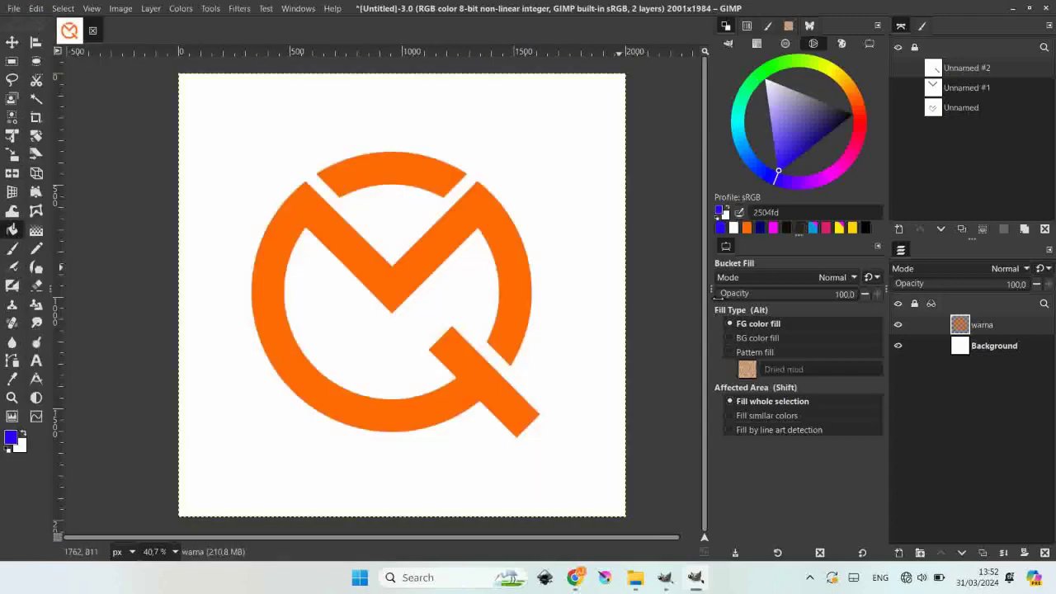
left_click(734, 417)
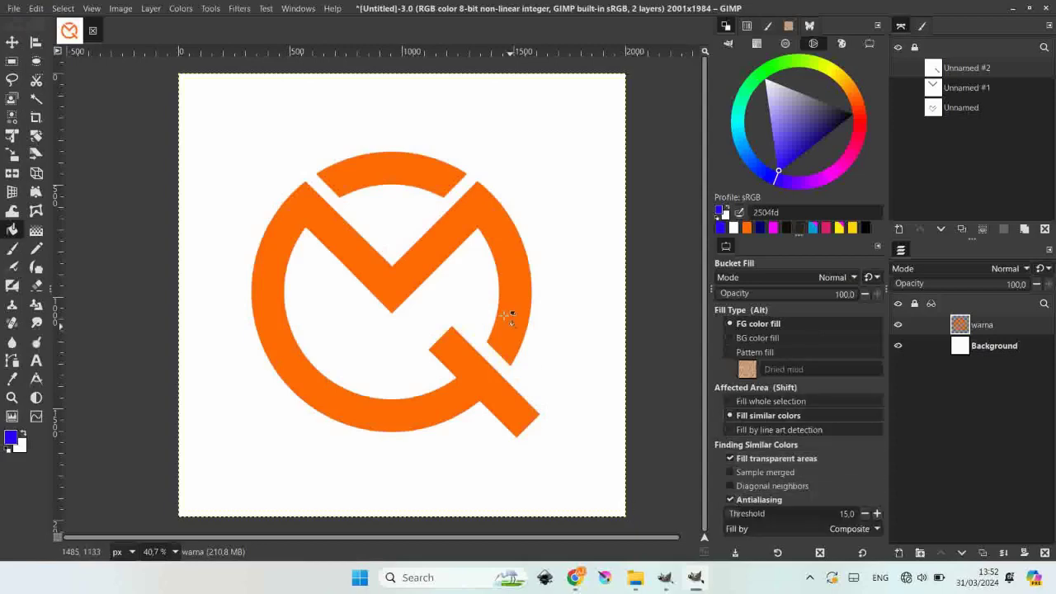
left_click(418, 184)
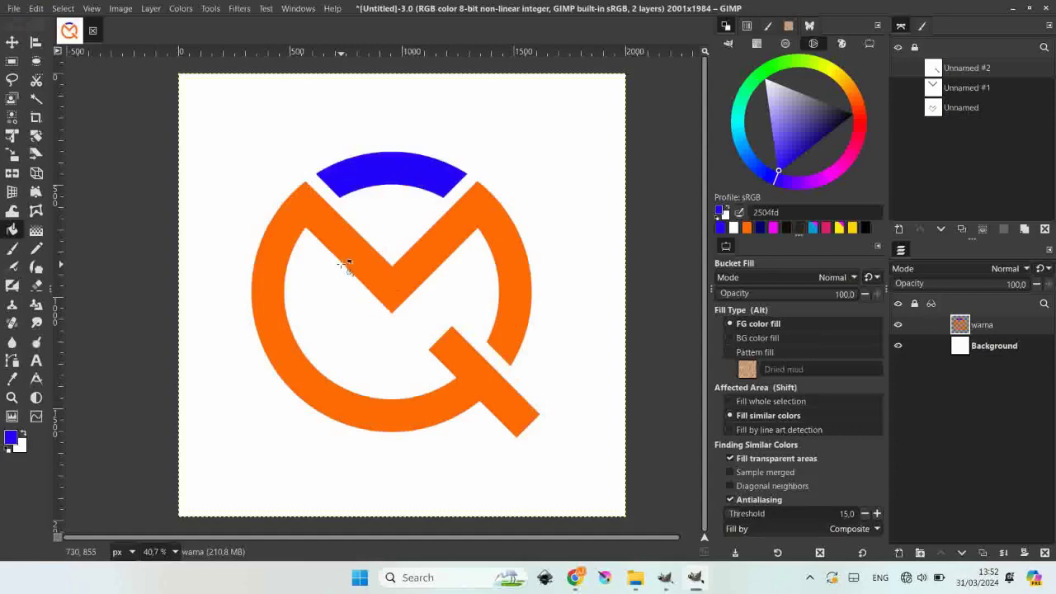
- Recolour the ring, V and tail green (8bc809) and check them against a hidden background
left_click(811, 63)
left_click(795, 83)
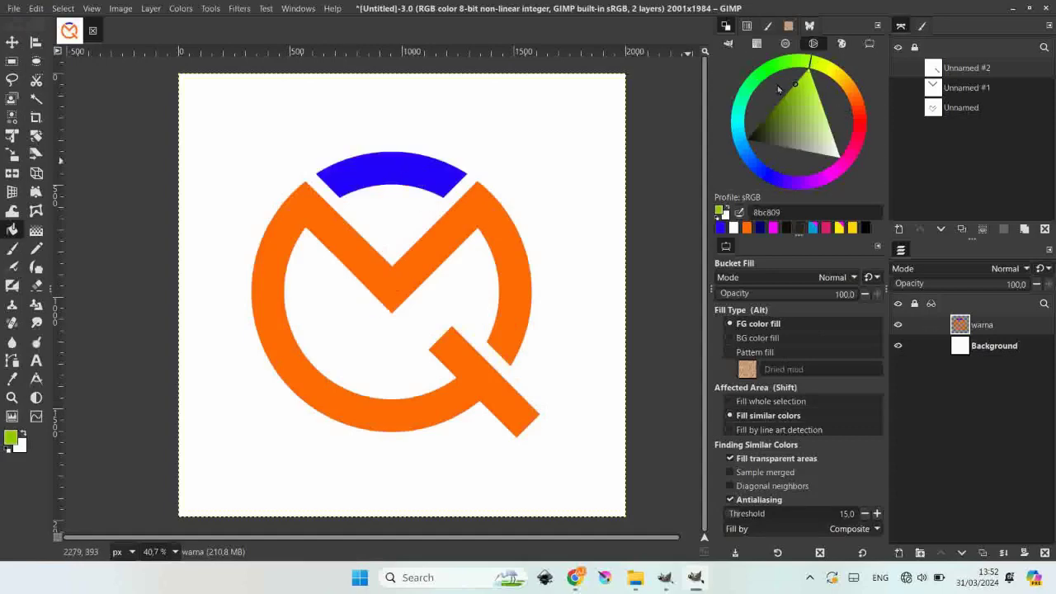
left_click(487, 217)
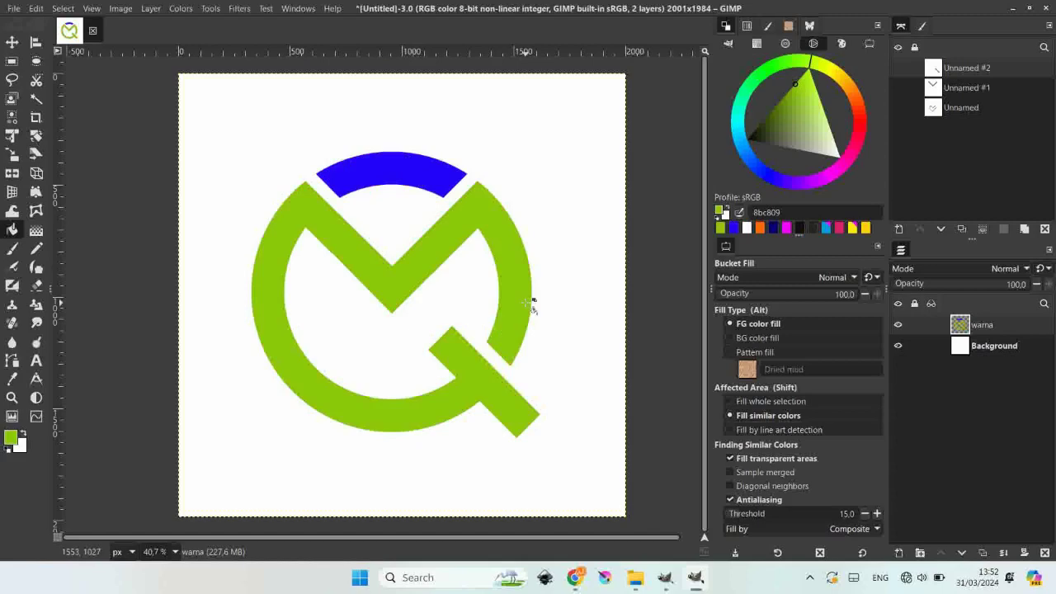
left_click(897, 346)
left_click(897, 345)
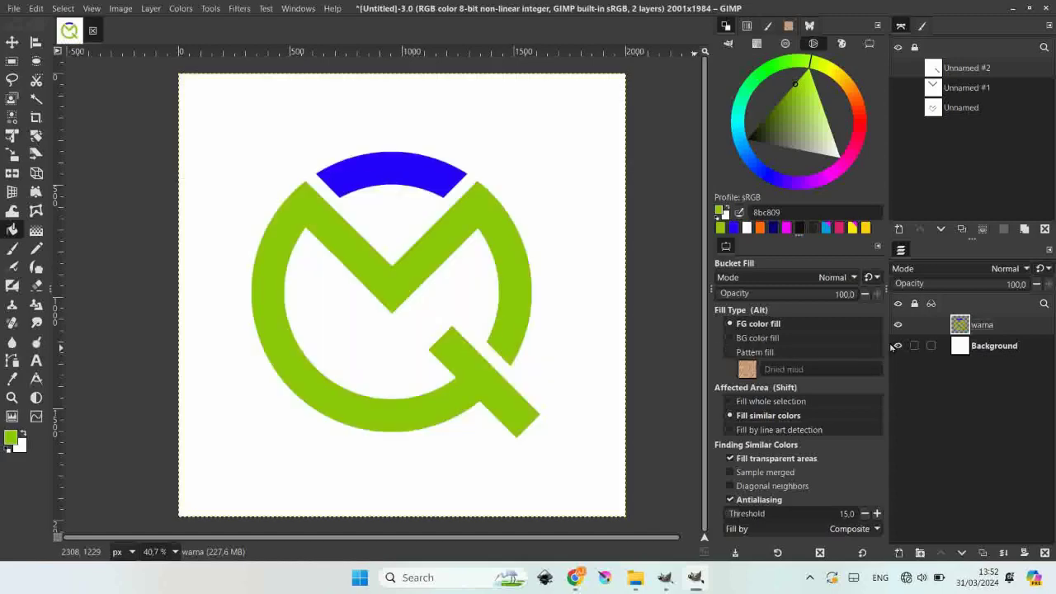
- Crop the warna logo layer tightly to its content with Crop Layers to Content
left_click(8, 44)
left_click(147, 12)
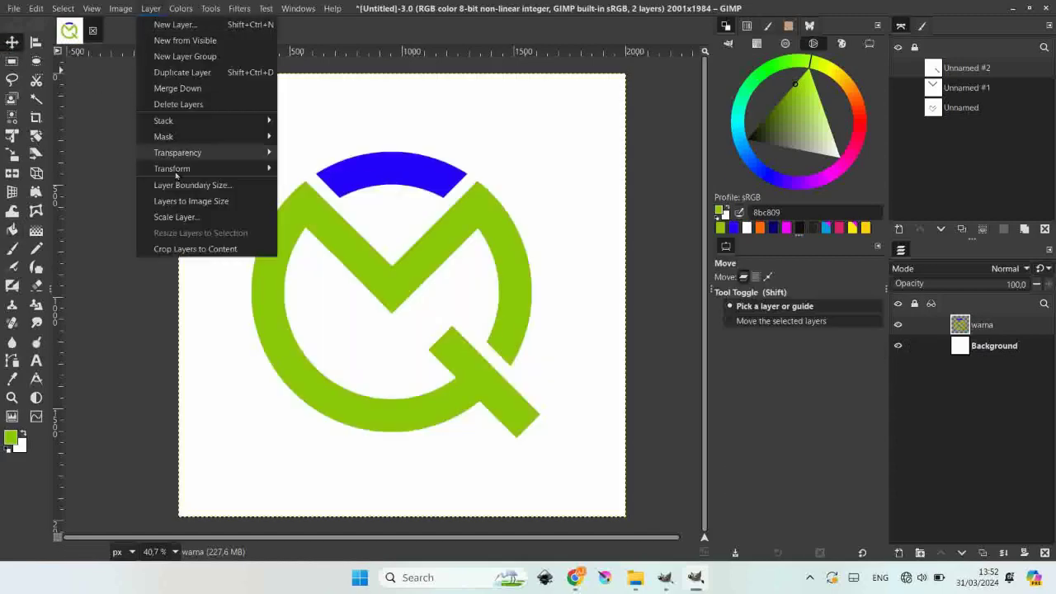
left_click(202, 254)
- Nudge the cropped logo layer slightly right so it sits centred on the canvas
left_click_drag(369, 258, 381, 277)
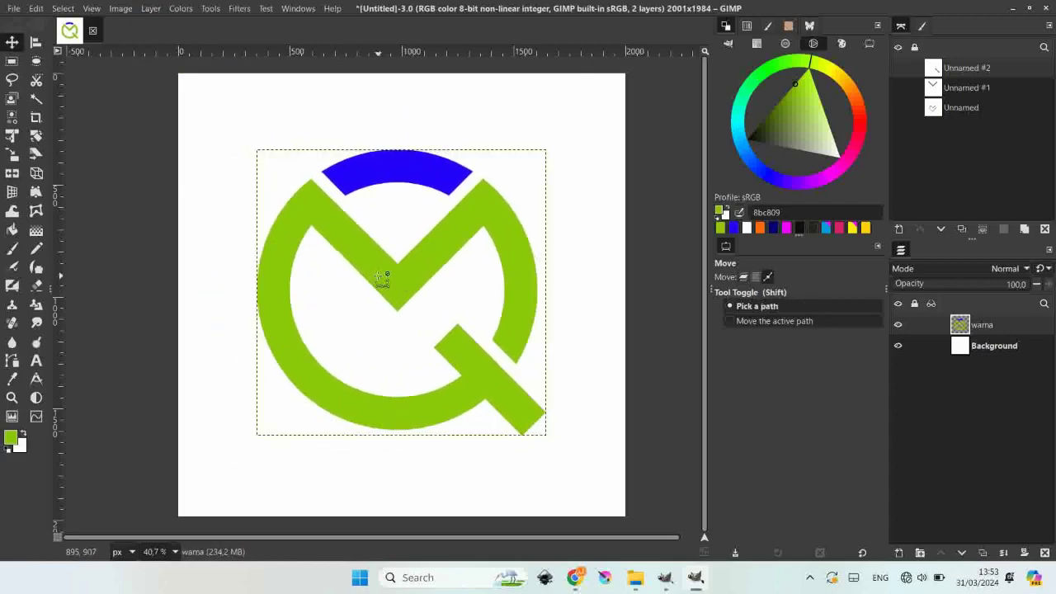
scroll(429, 291, "down", 1)
scroll(424, 297, "down", 1)
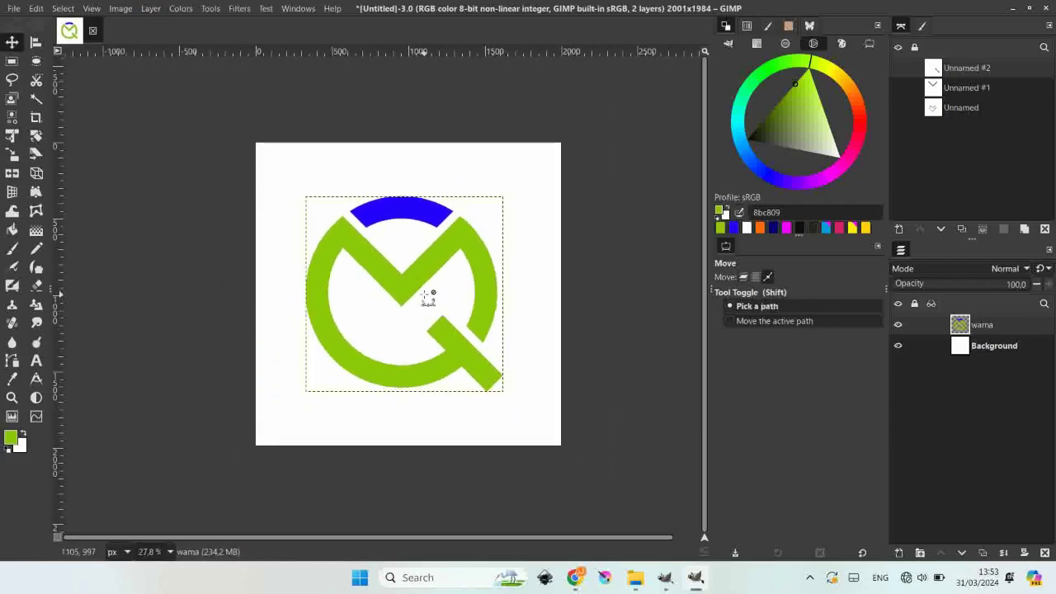
scroll(429, 297, "up", 1)
scroll(441, 305, "up", 1)
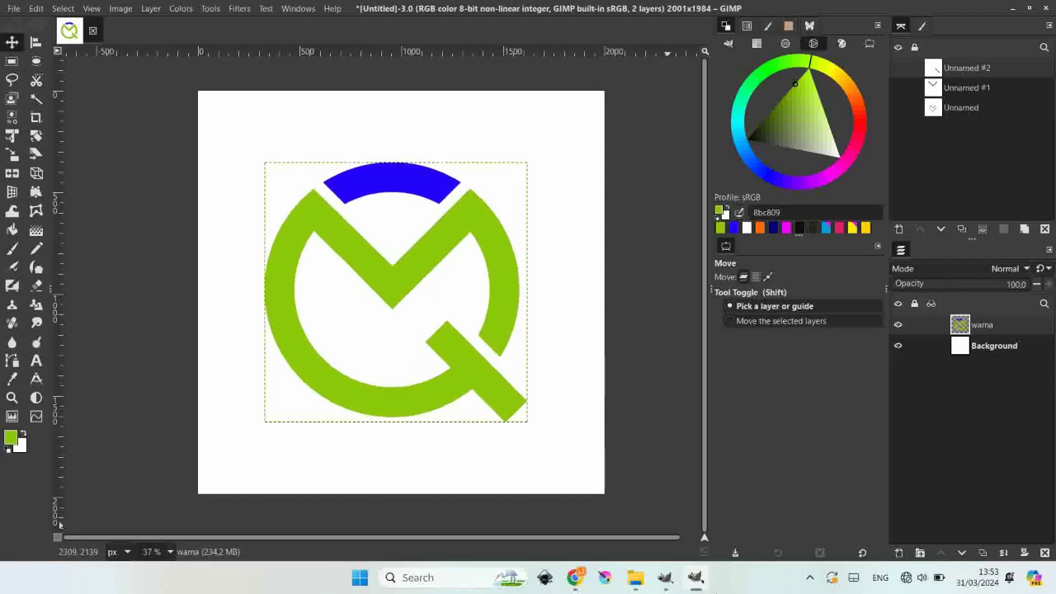